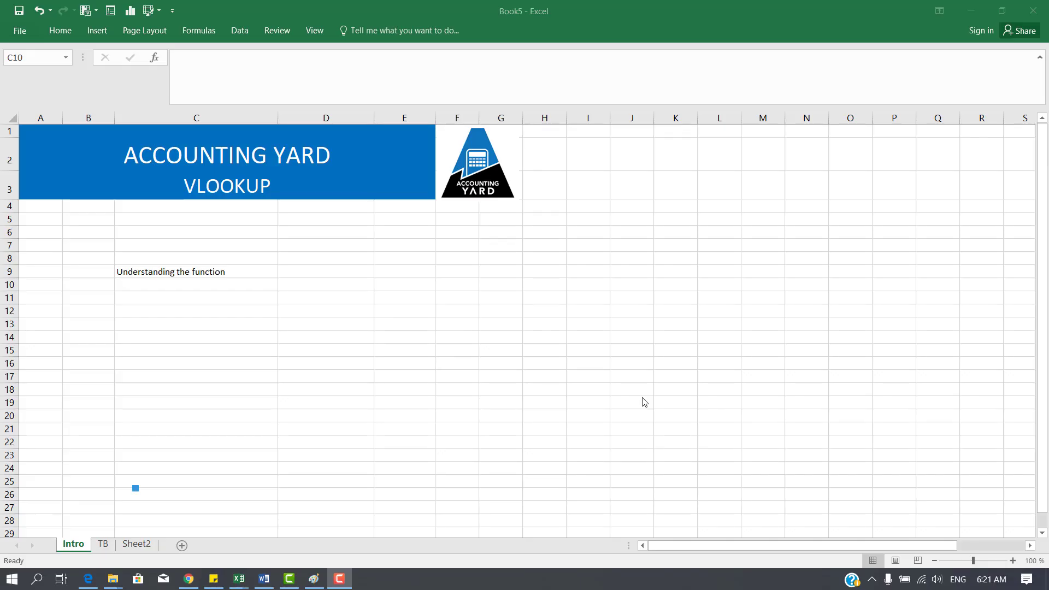
Enter 'Vlookup' in C12 and '4 paramaters' in C14
mouse_move(277, 586)
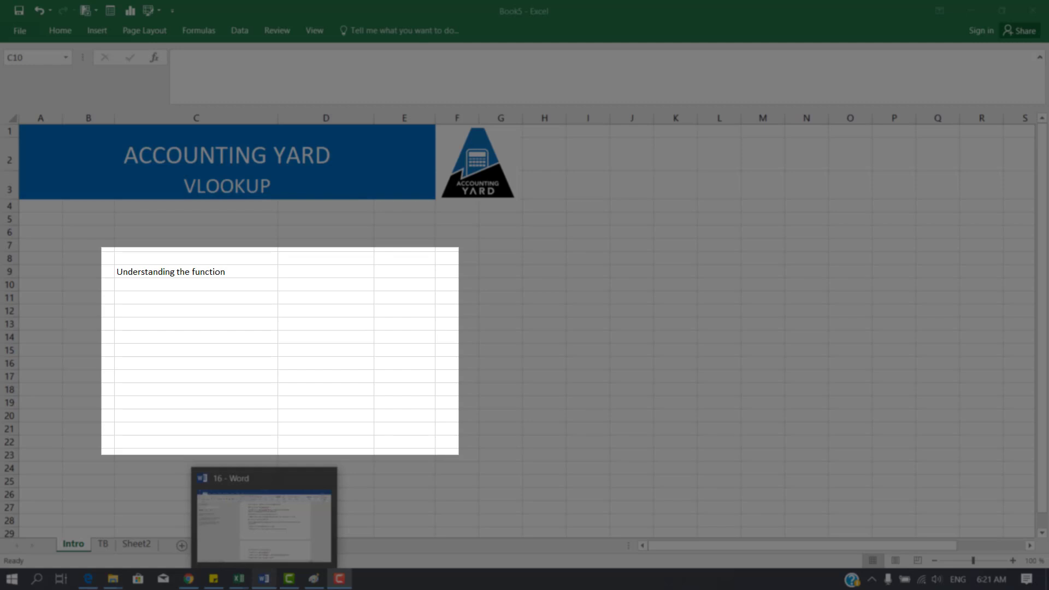
click(148, 316)
text(Vlo)
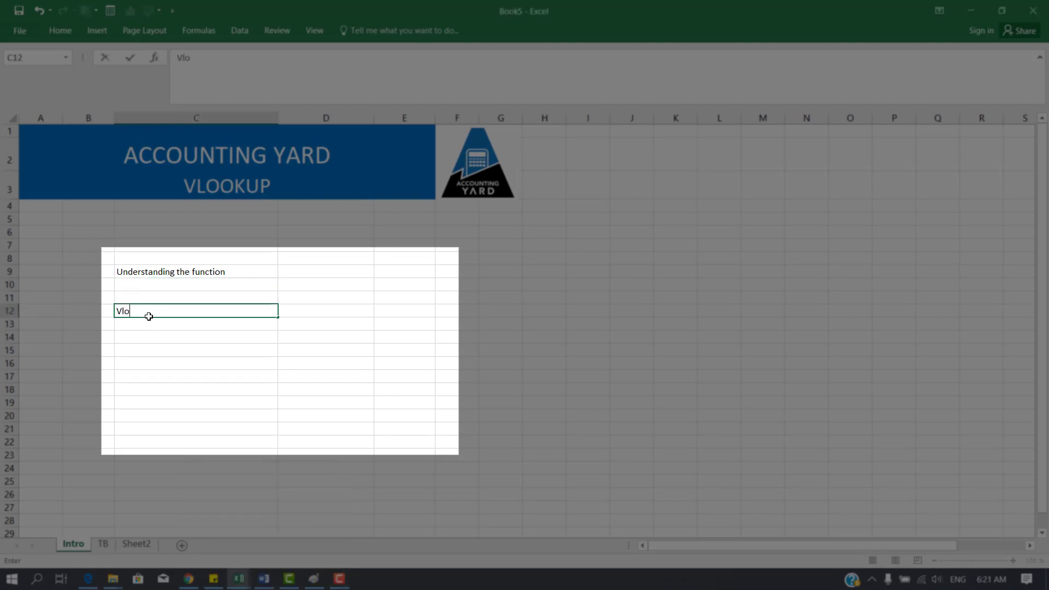
text(okup)
key(Return)
key(Return)
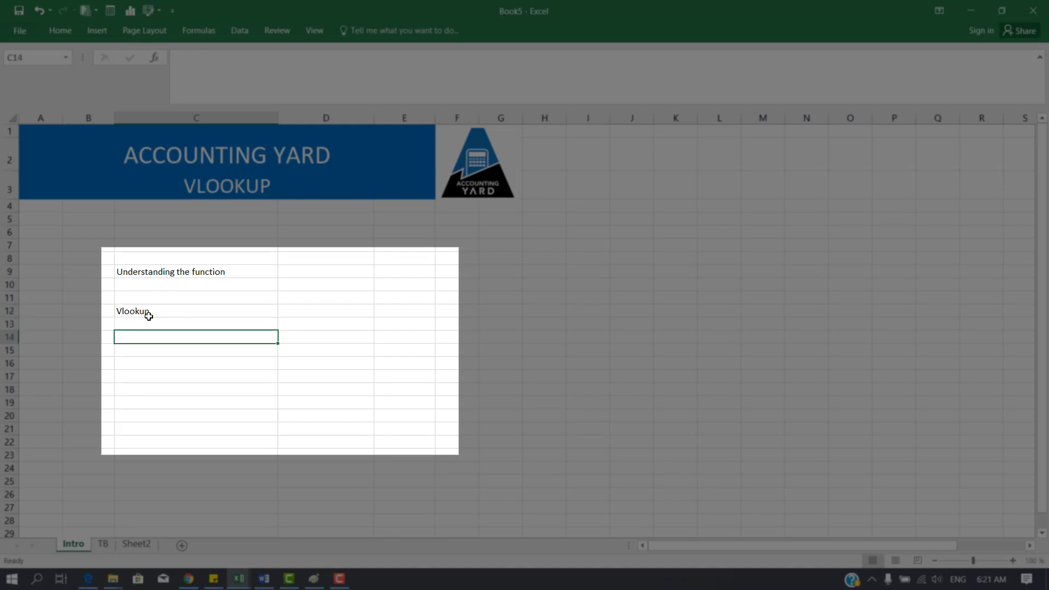
text(4 par)
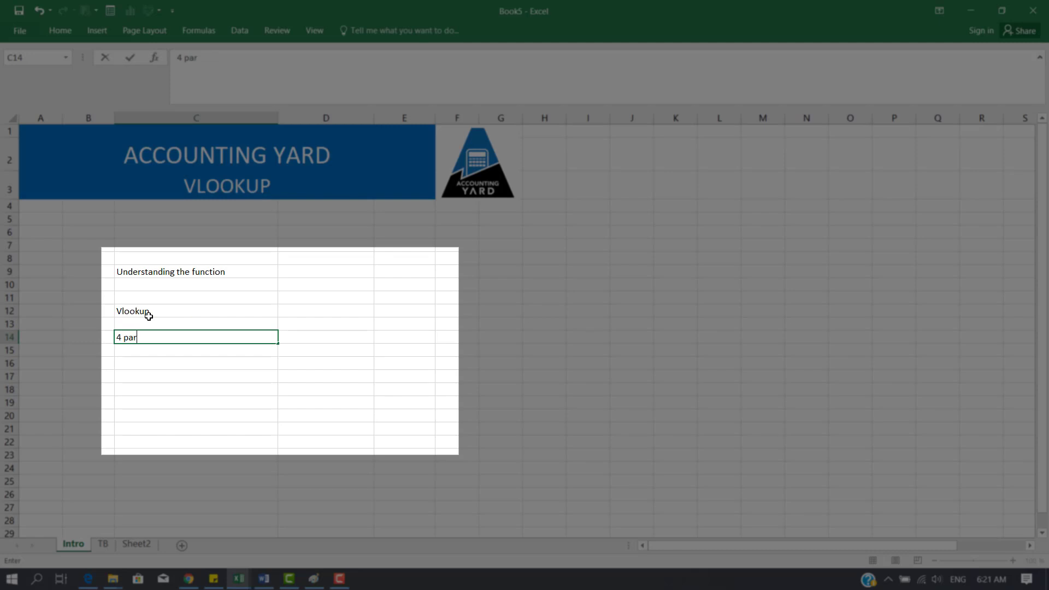
text(amaters)
key(Return)
key(Return)
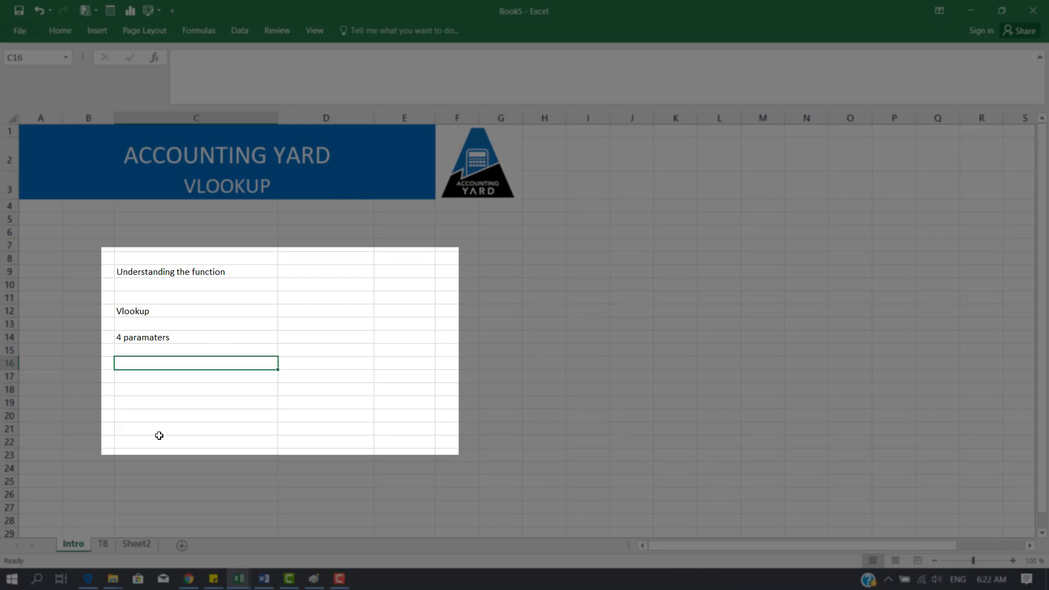
List the parameters Unique ID, Data array, Column and Match Type in C16:C19
text(Uniqu)
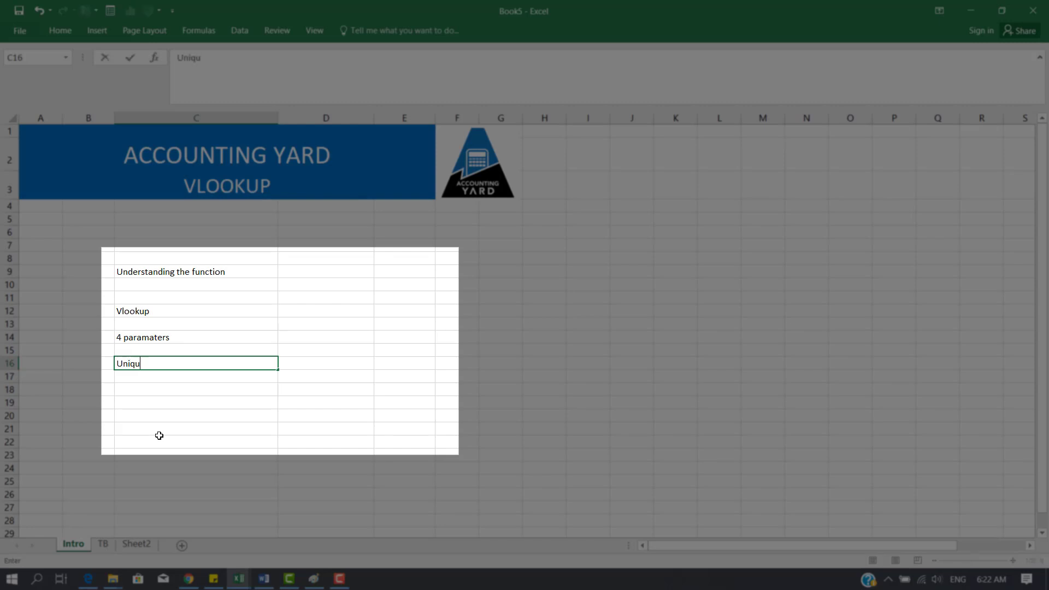
text(e ID)
key(Return)
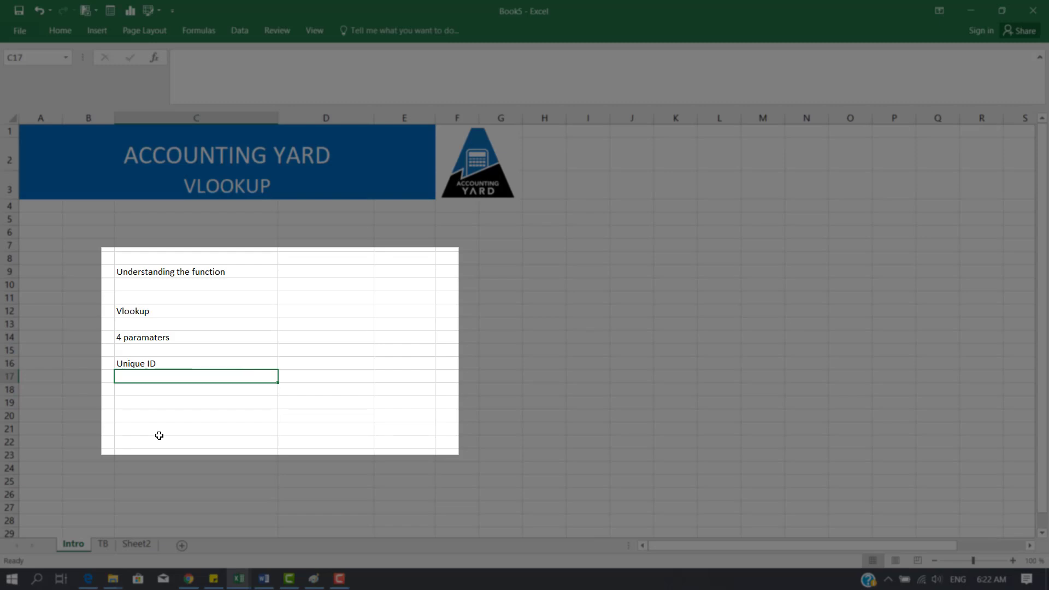
text(Search)
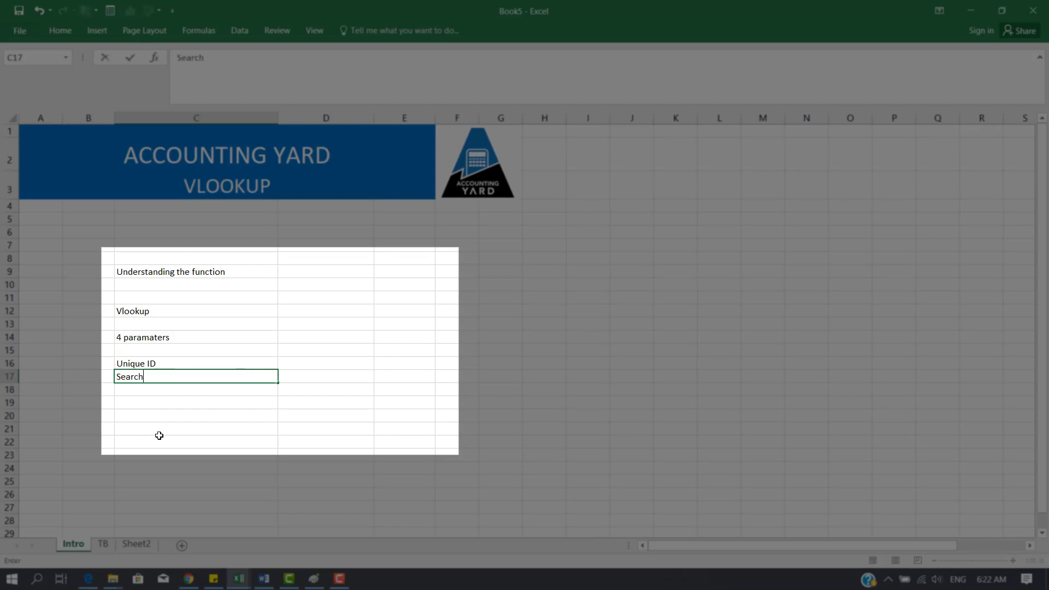
key(BackSpace)
key(BackSpace)
key(BackSpace)
key(BackSpace)
key(BackSpace)
key(BackSpace)
key(BackSpace)
text(Data array)
key(Return)
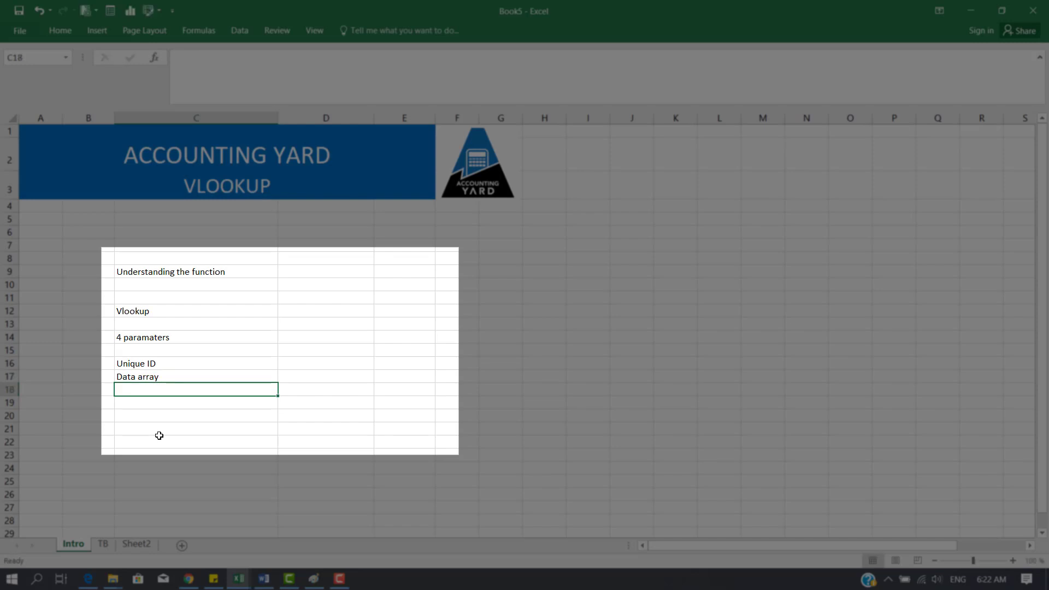
text(Column)
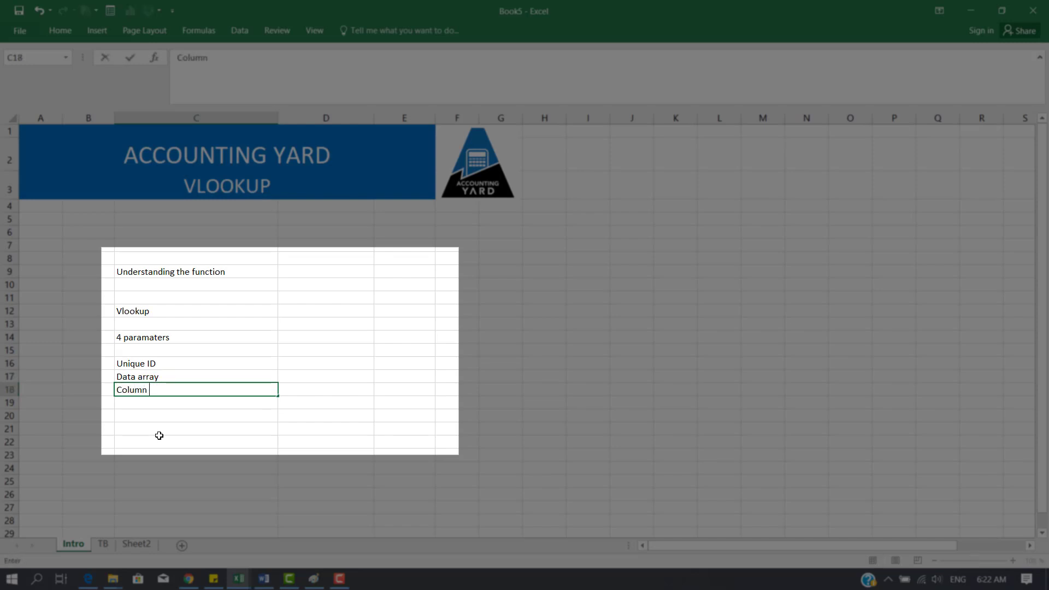
key(Return)
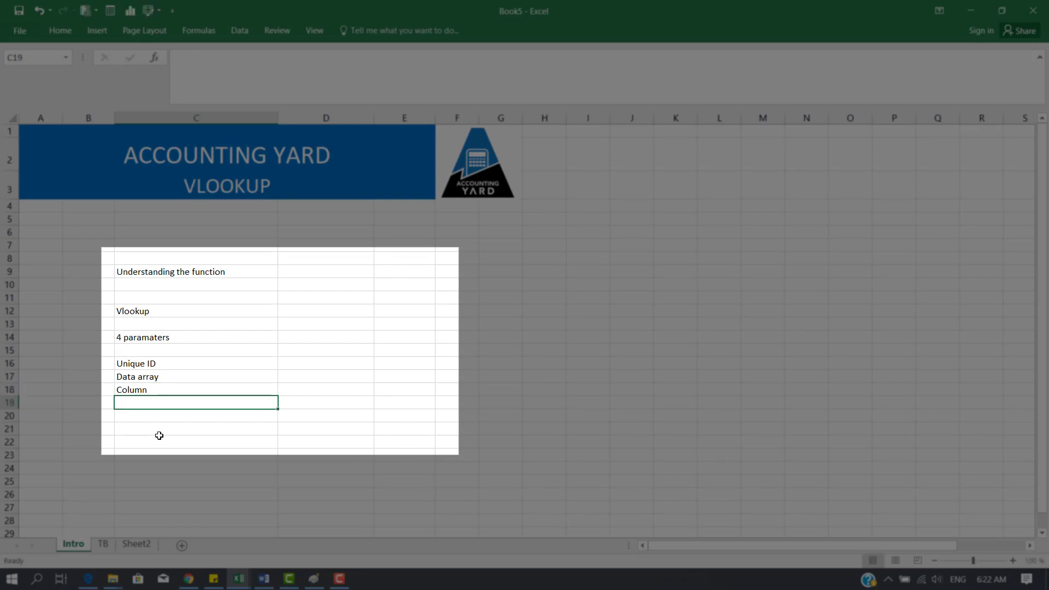
text(Match Type)
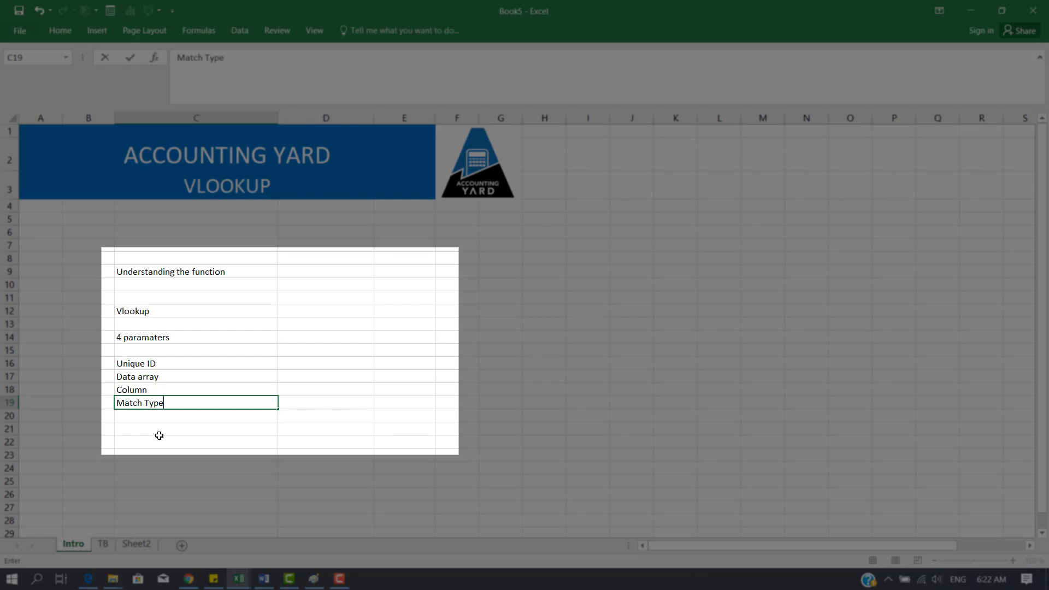
key(Return)
click(163, 361)
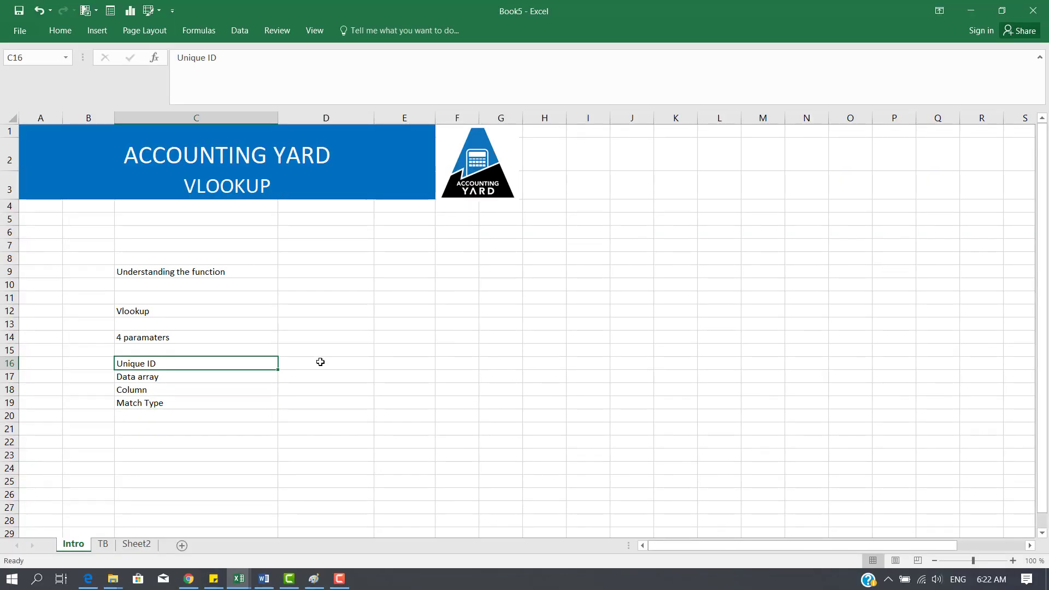
click(324, 367)
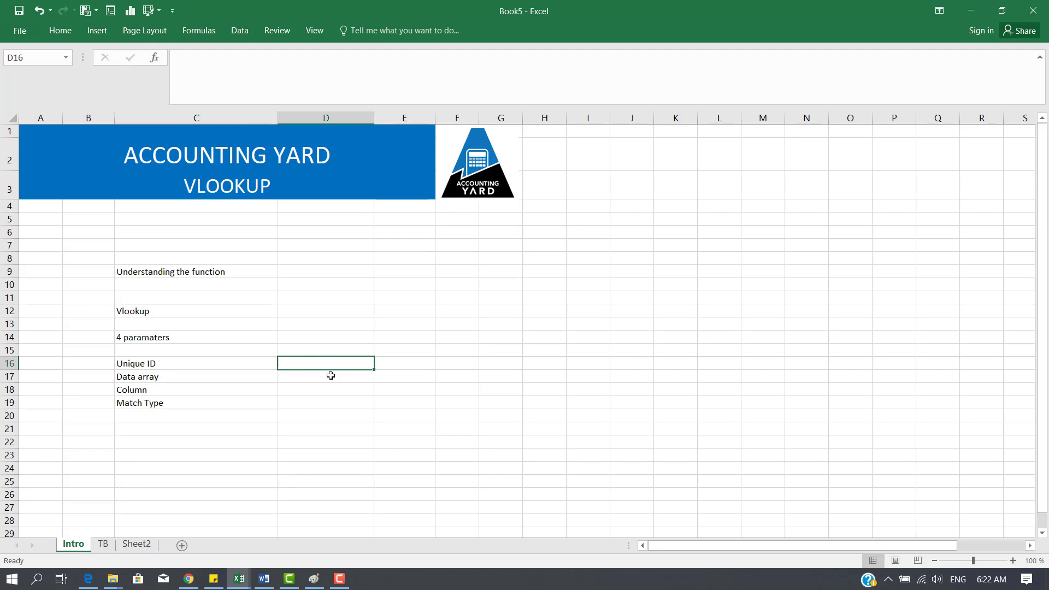
click(103, 544)
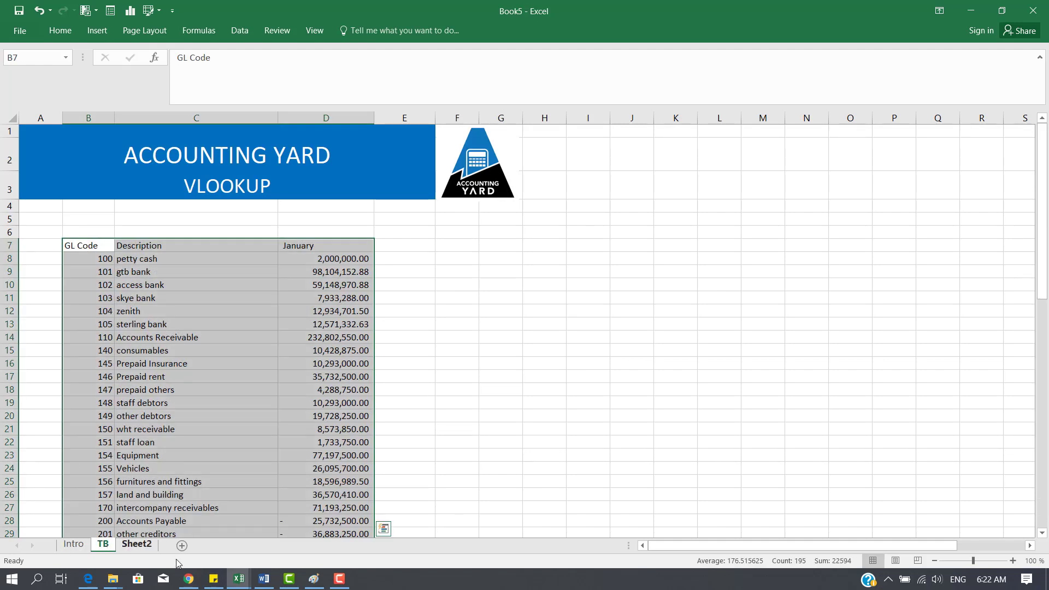
click(107, 273)
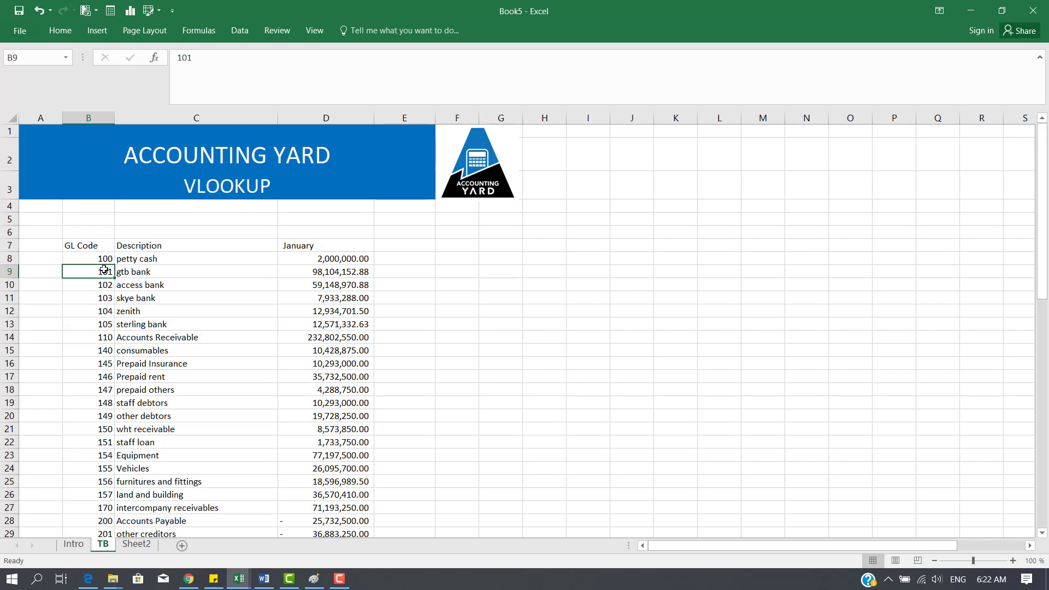
drag(106, 259, 99, 457)
scroll(105, 391, down, 17)
scroll(107, 391, up, 7)
scroll(106, 390, up, 11)
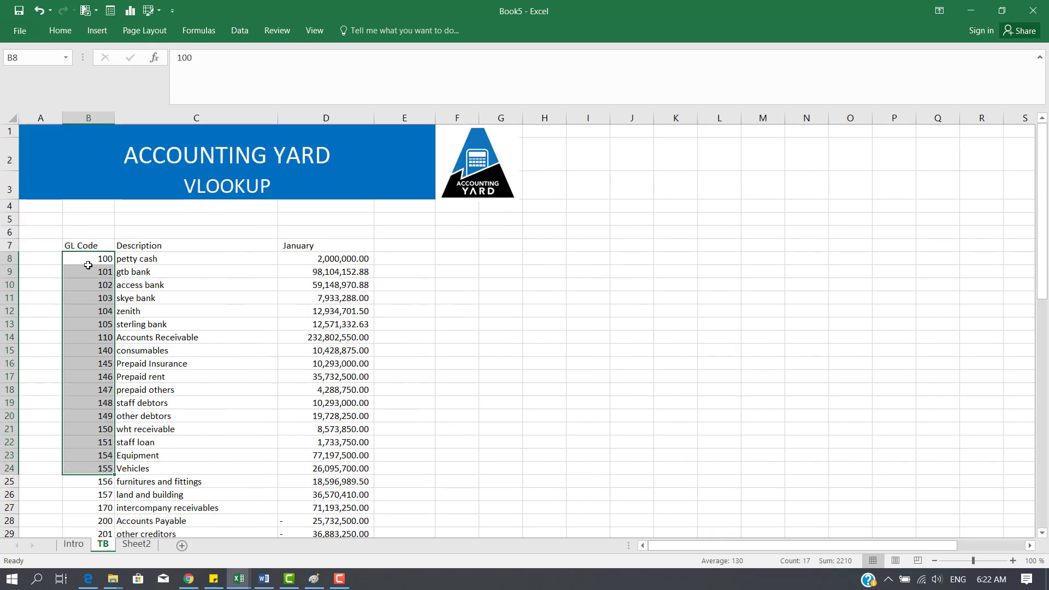
drag(86, 244, 328, 407)
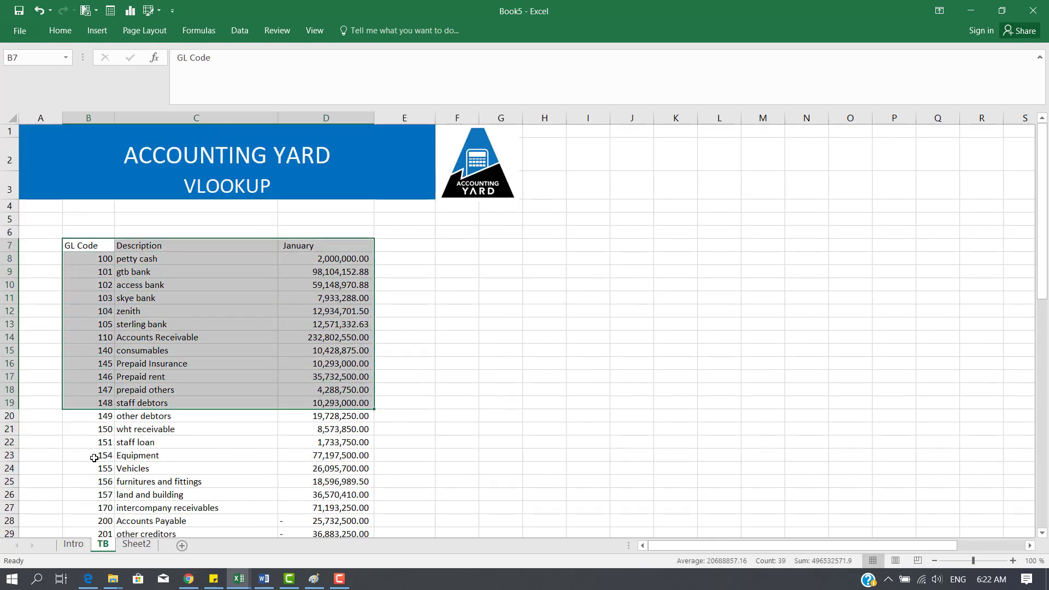
click(82, 353)
click(80, 546)
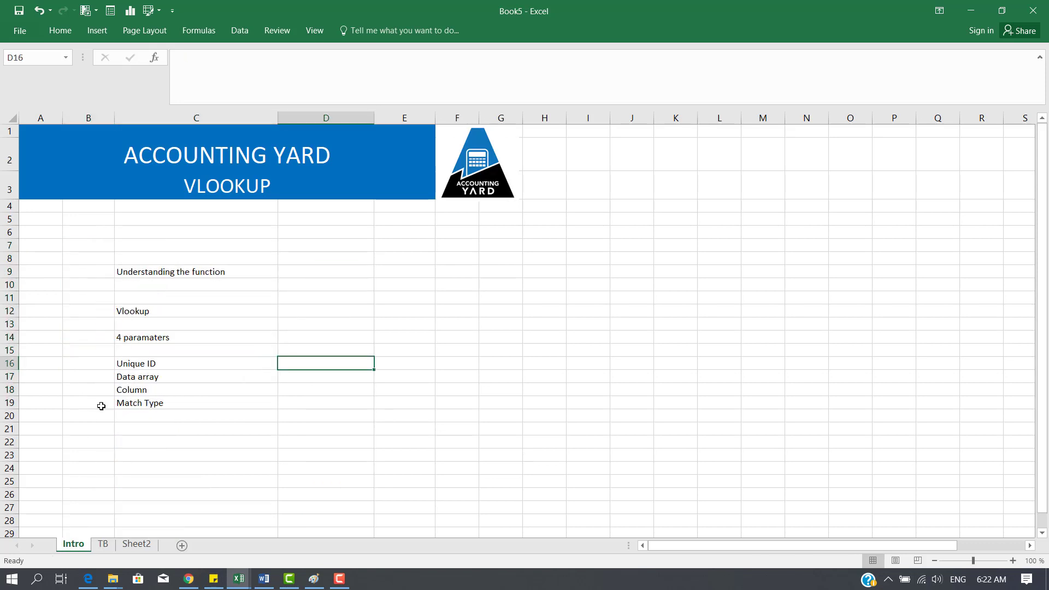
Point out Data array, then select the TB trial balance from row 8 down to the last row
click(136, 378)
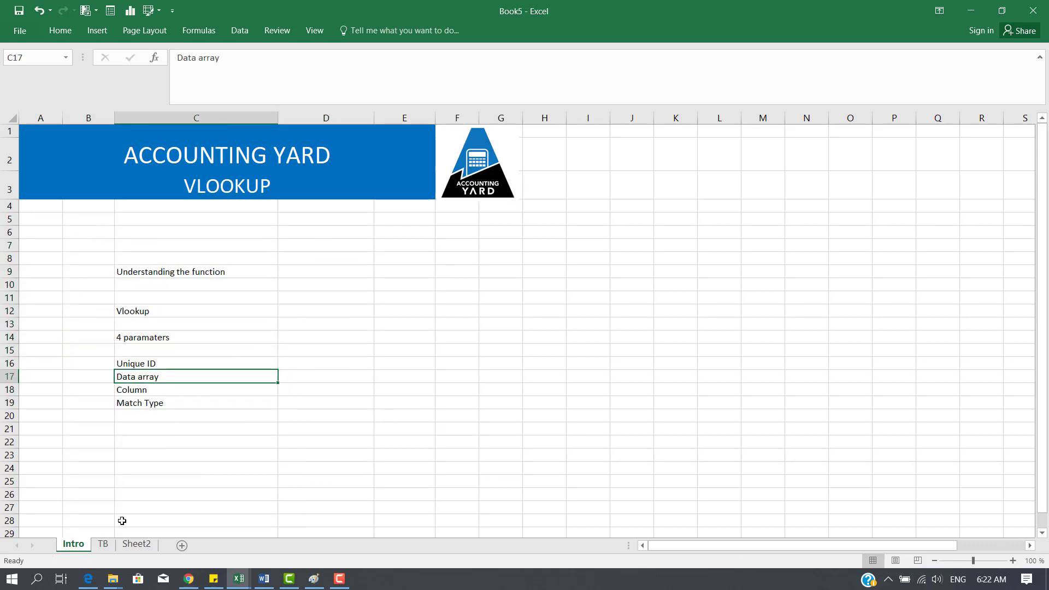
click(104, 544)
drag(87, 257, 366, 386)
key(ctrl+shift+Down)
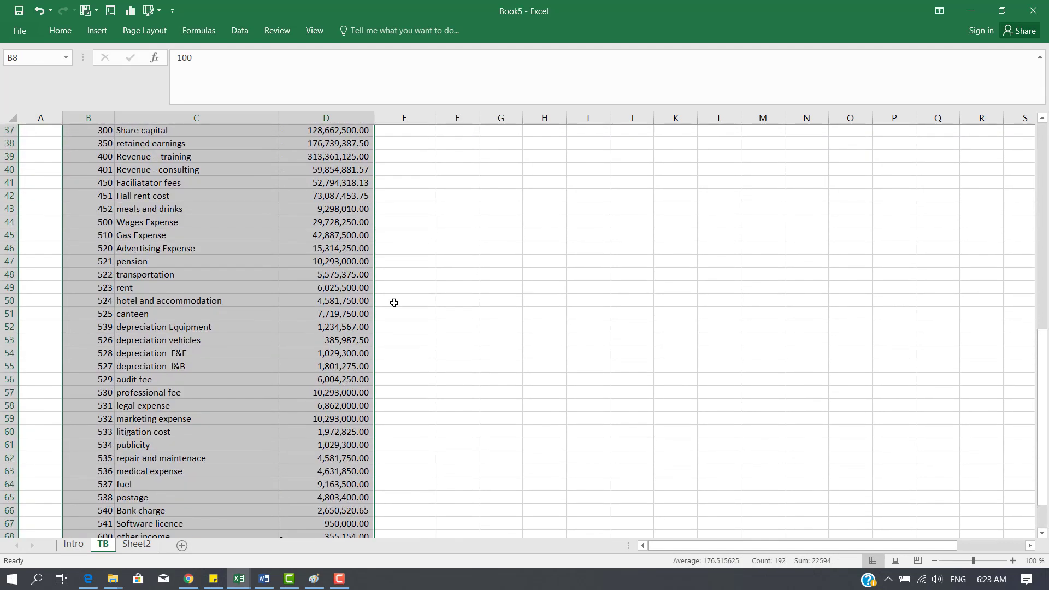
scroll(206, 304, up, 8)
scroll(205, 294, up, 4)
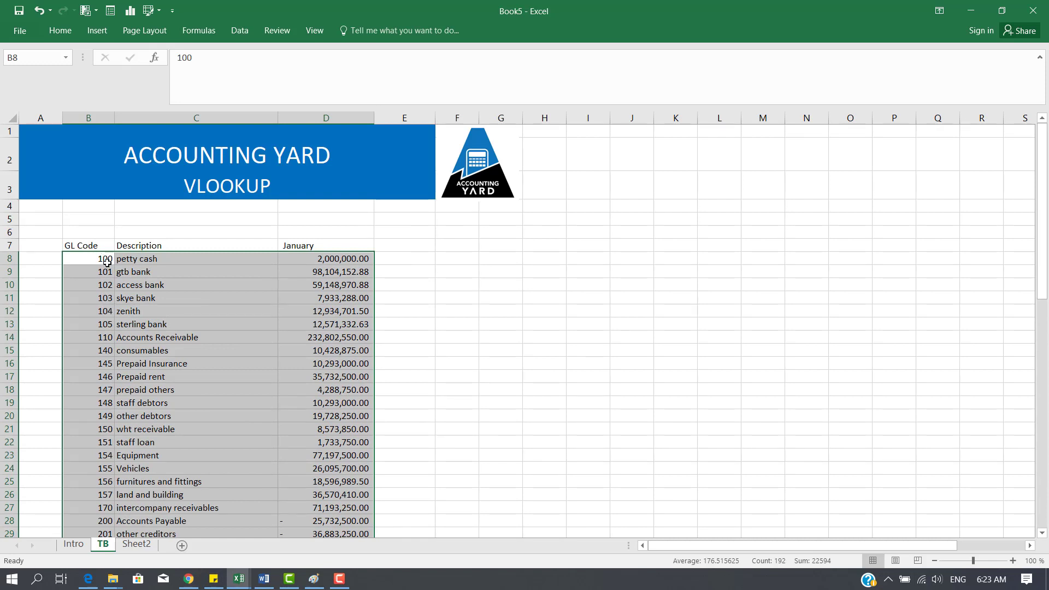
drag(102, 259, 347, 411)
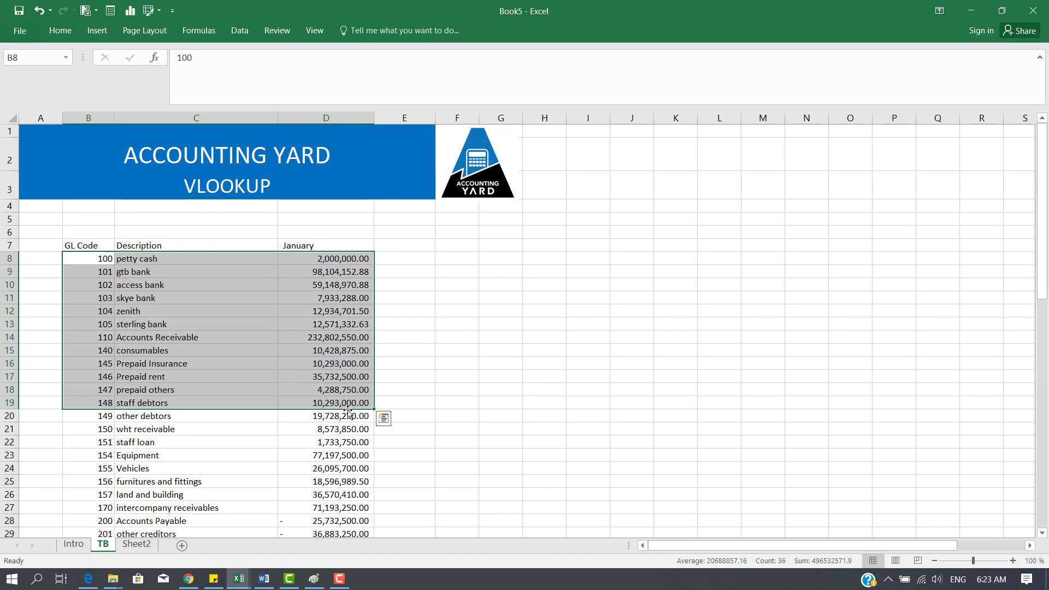
key(ctrl+shift+Down)
scroll(347, 410, up, 3)
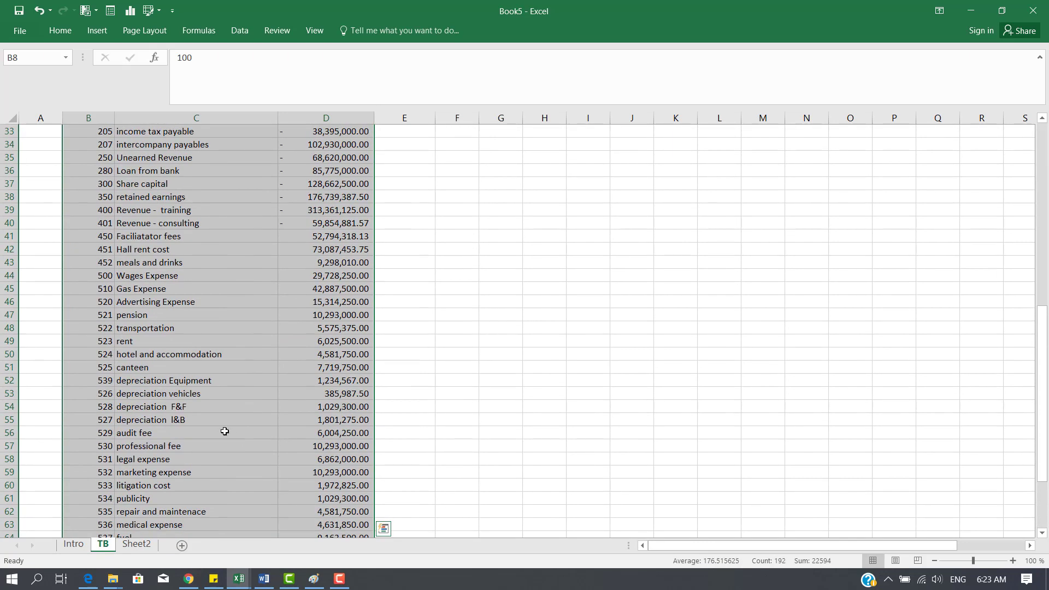
Refer to the Column note, then single out GL code 100 and its petty cash description on TB
click(74, 543)
click(134, 391)
click(103, 543)
scroll(187, 342, up, 11)
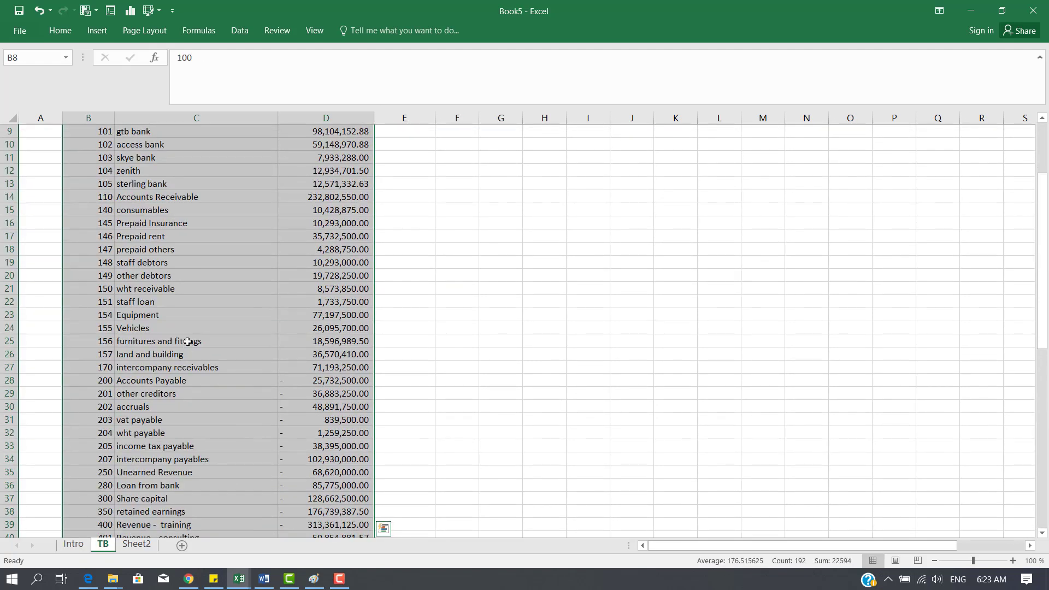
click(94, 262)
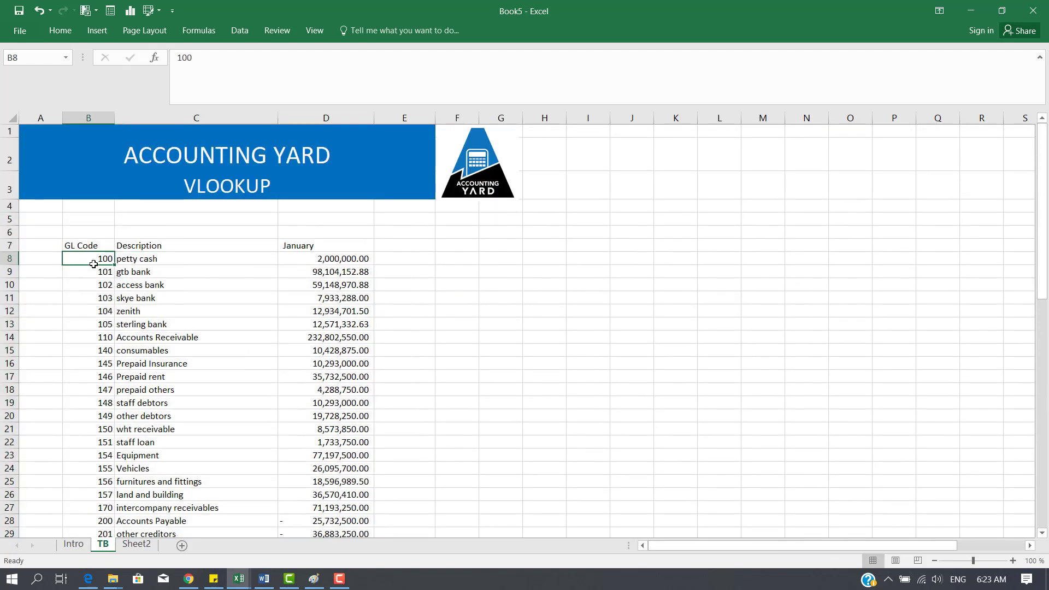
click(139, 258)
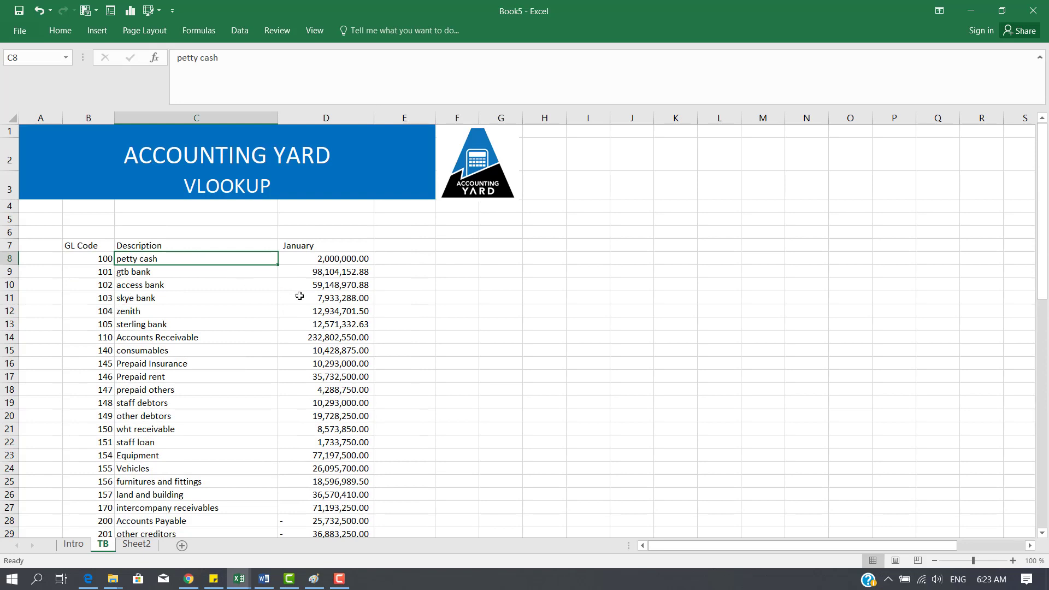
click(104, 261)
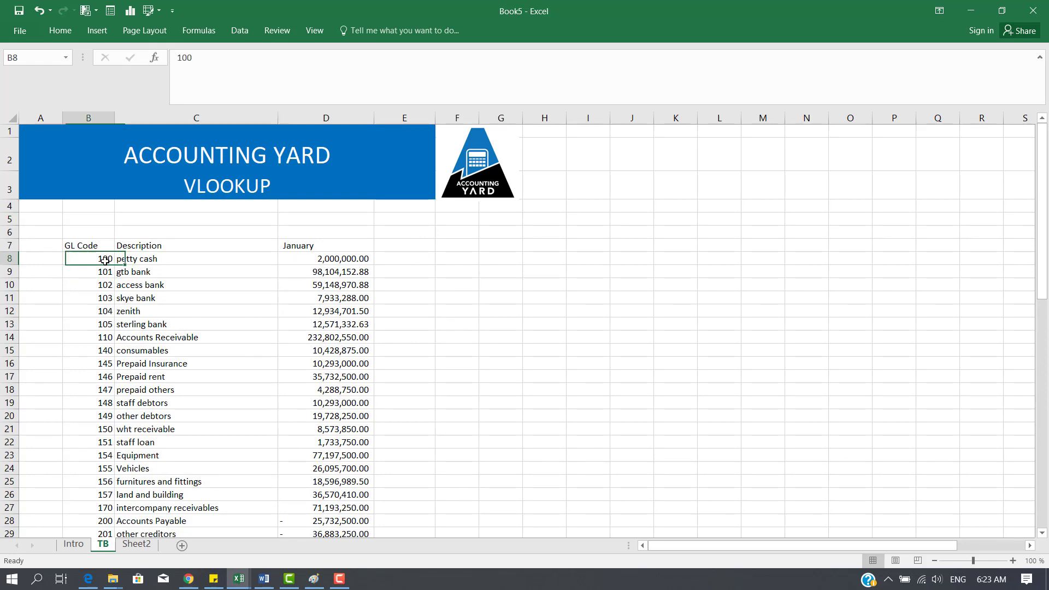
click(151, 255)
click(157, 247)
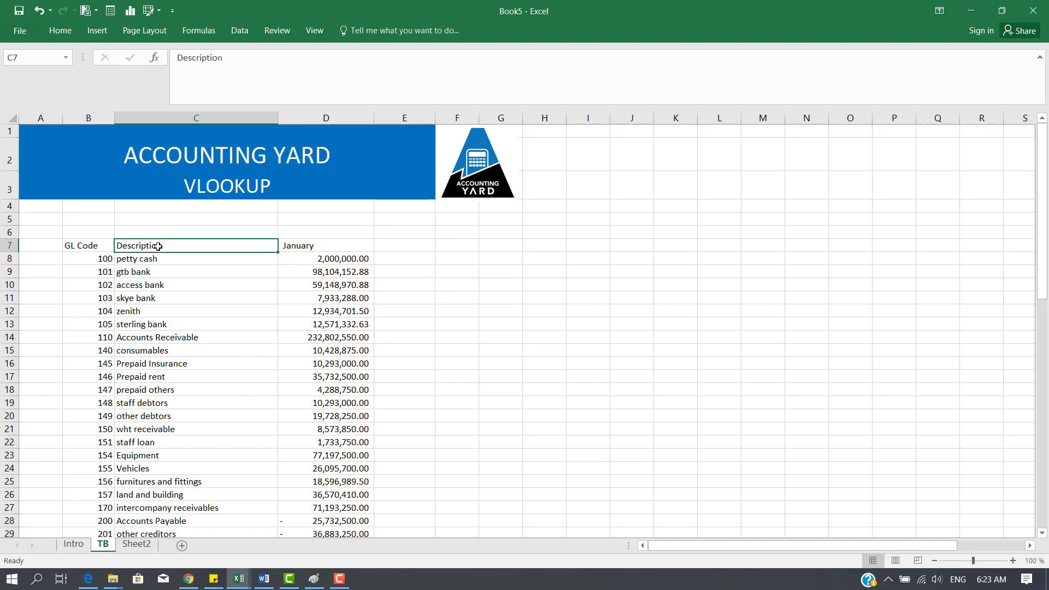
Highlight TB's GL Code, Description and January columns, then return to the Intro sheet
drag(82, 246, 163, 337)
drag(164, 246, 199, 350)
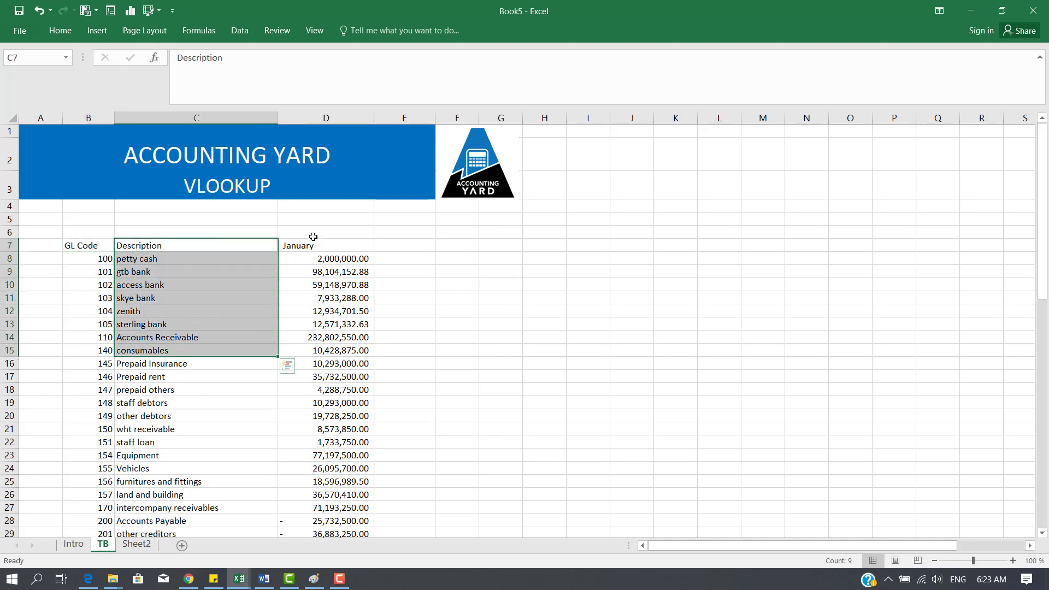
drag(314, 245, 349, 363)
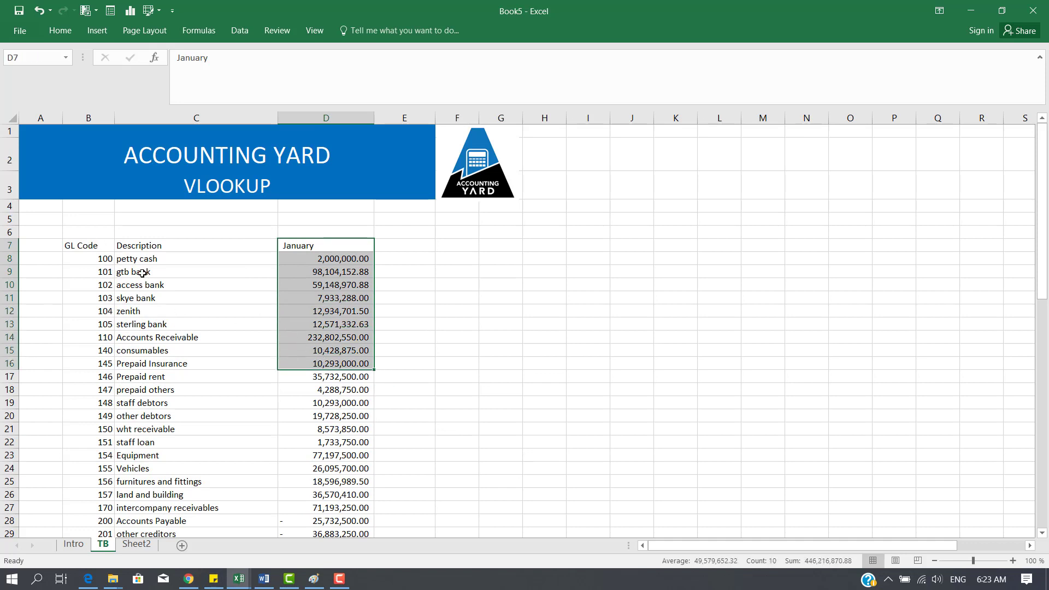
drag(111, 264, 192, 339)
click(120, 258)
click(109, 285)
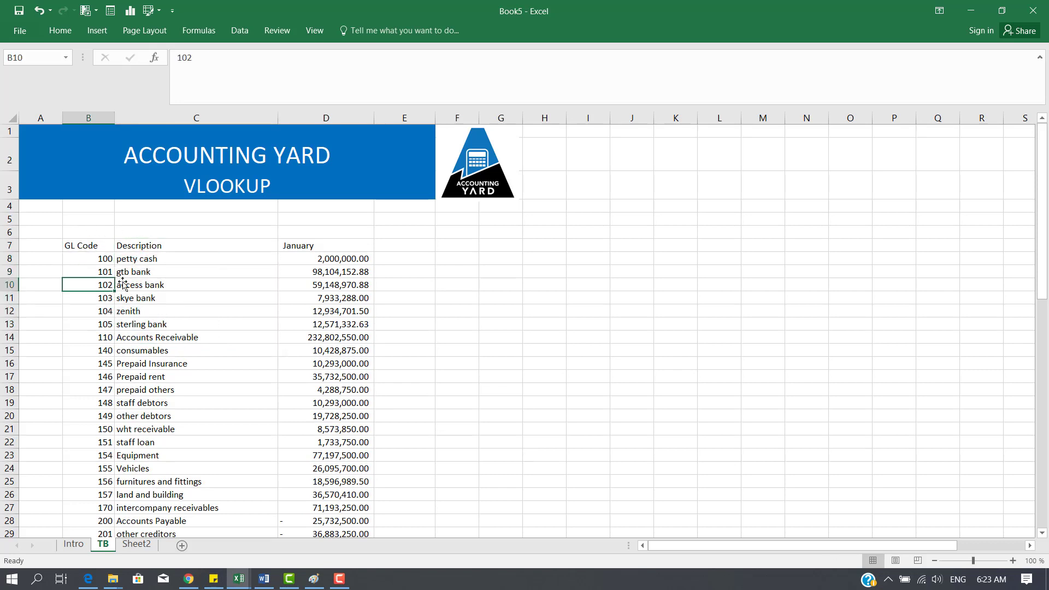
click(305, 246)
drag(327, 285, 331, 350)
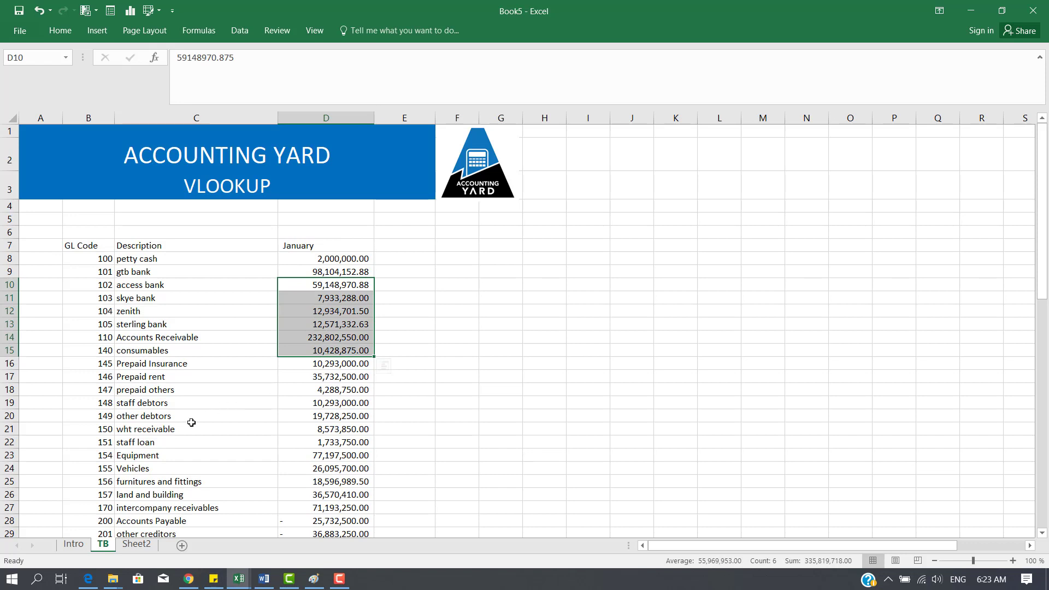
click(73, 543)
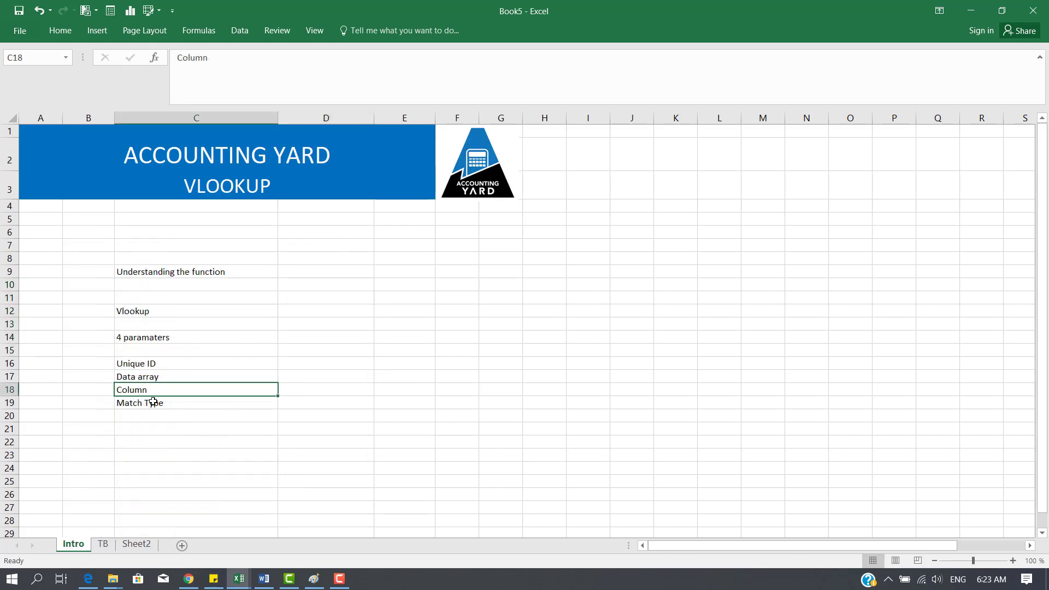
click(154, 407)
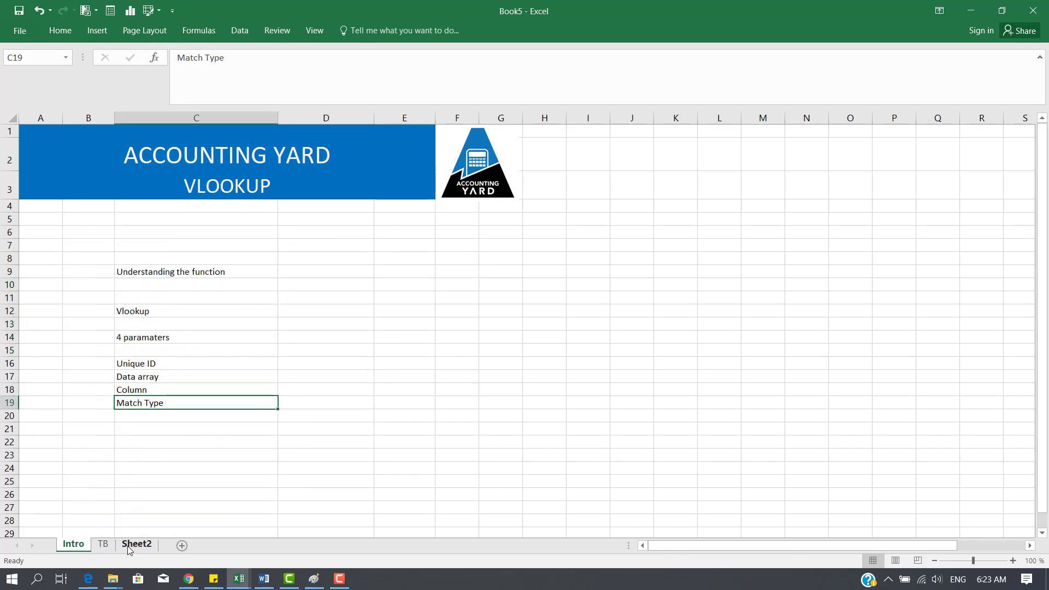
click(103, 544)
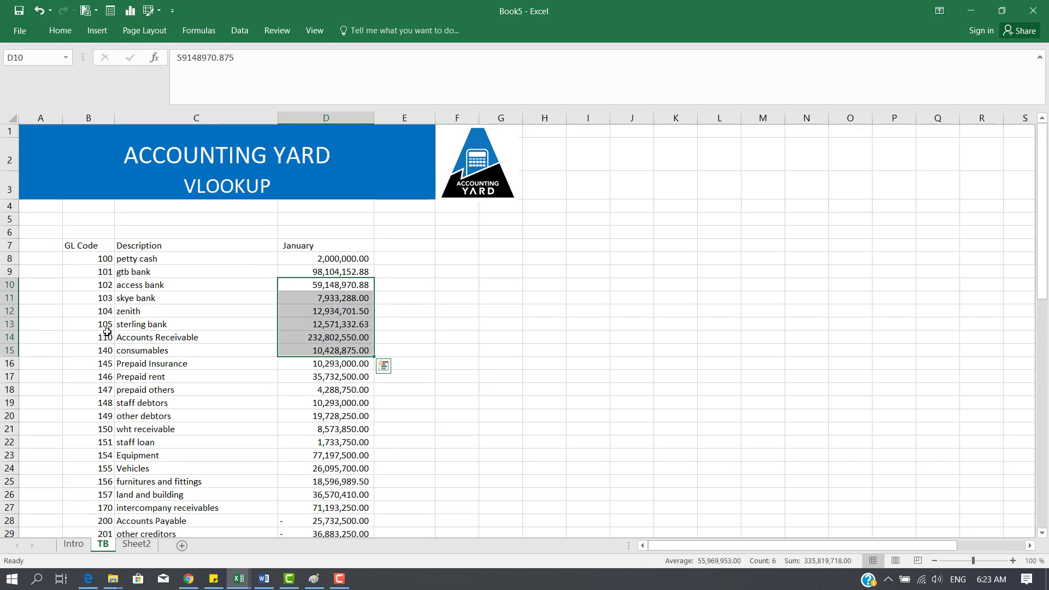
click(97, 302)
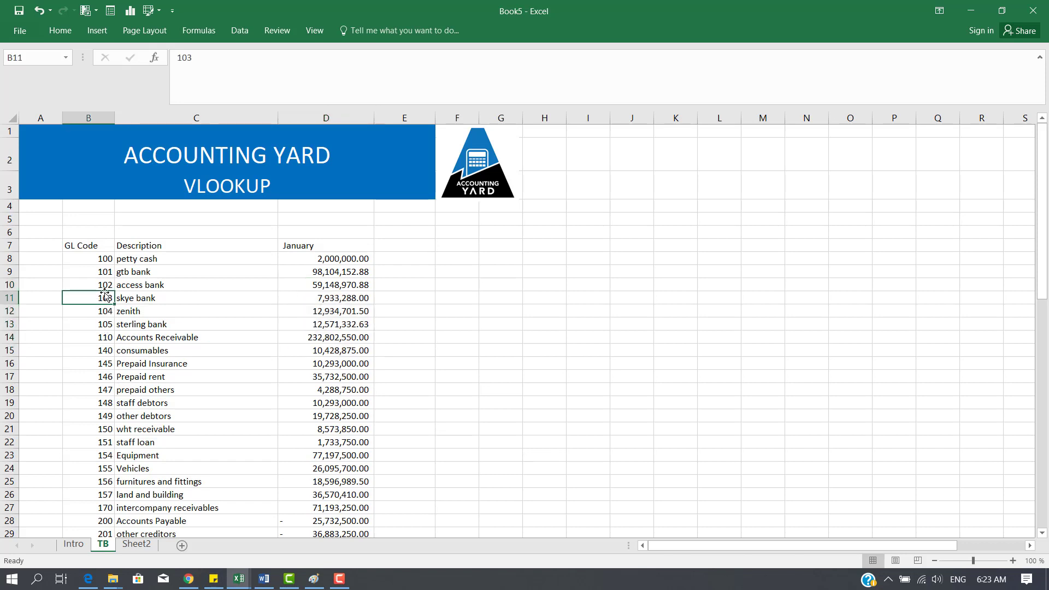
click(106, 261)
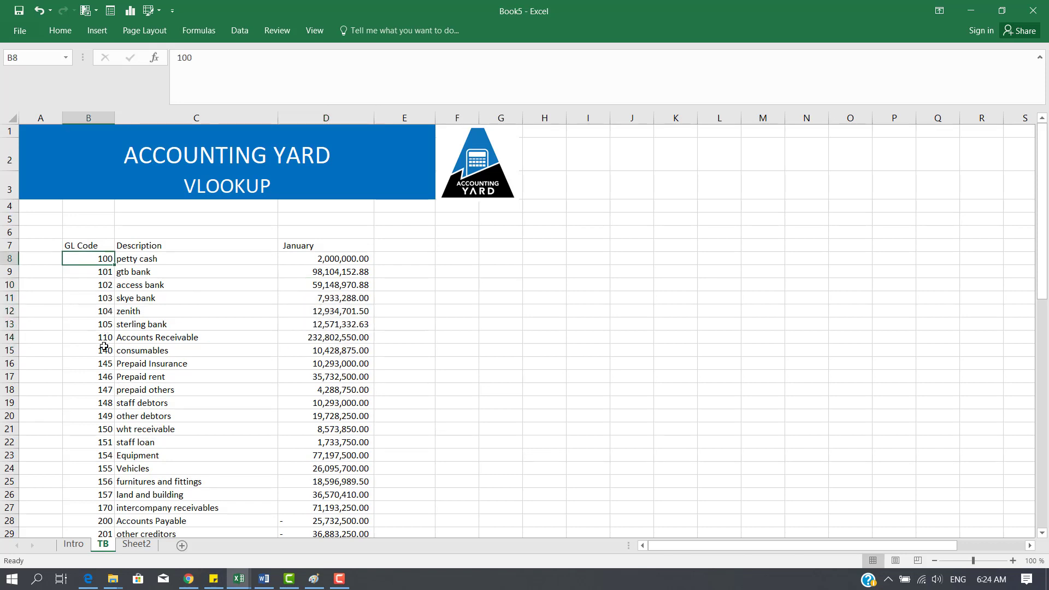
click(95, 314)
click(102, 262)
click(95, 413)
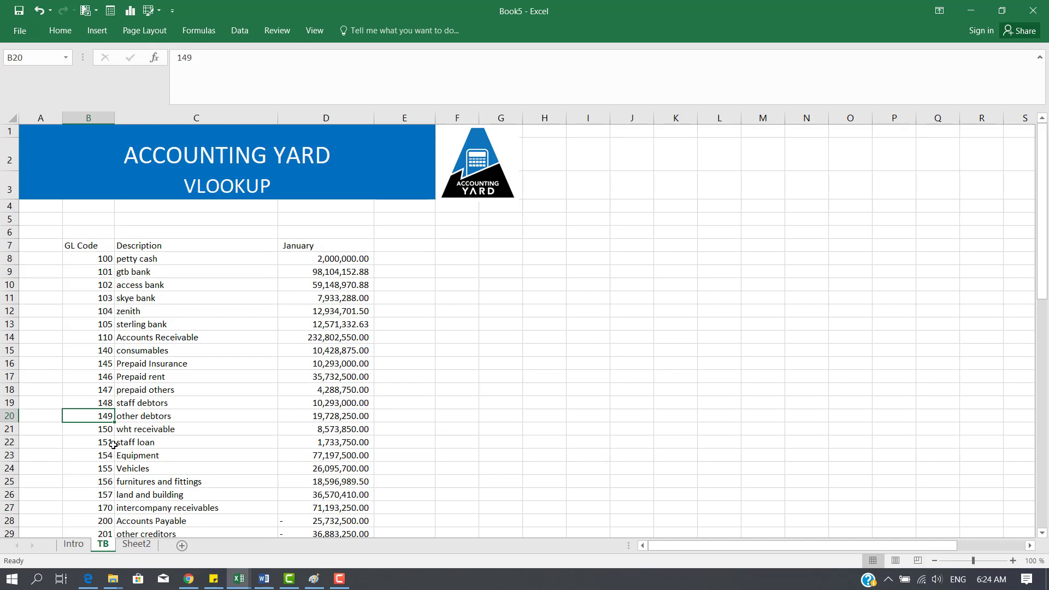
click(80, 544)
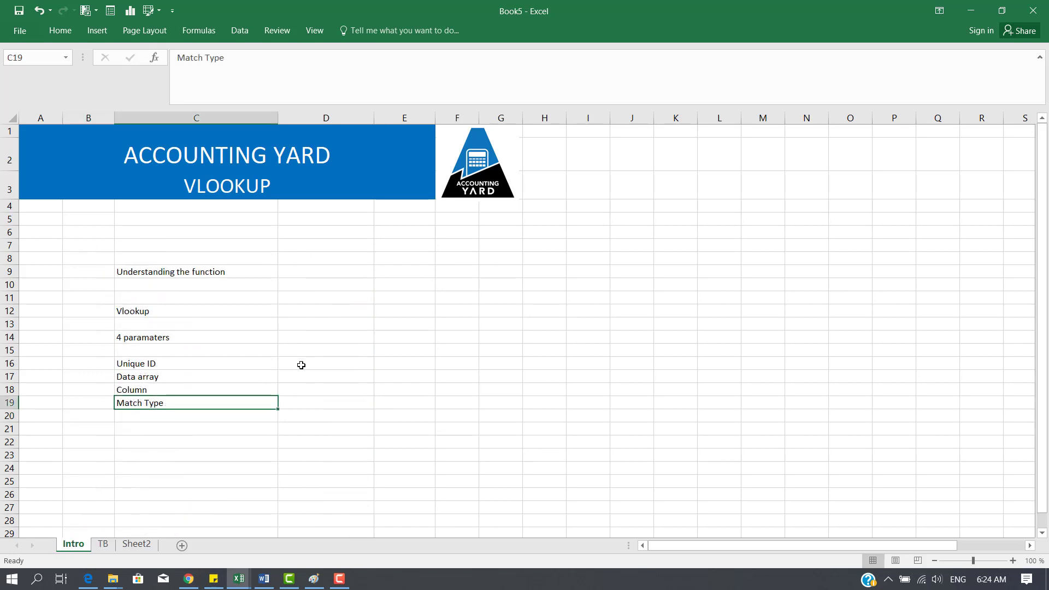
click(199, 440)
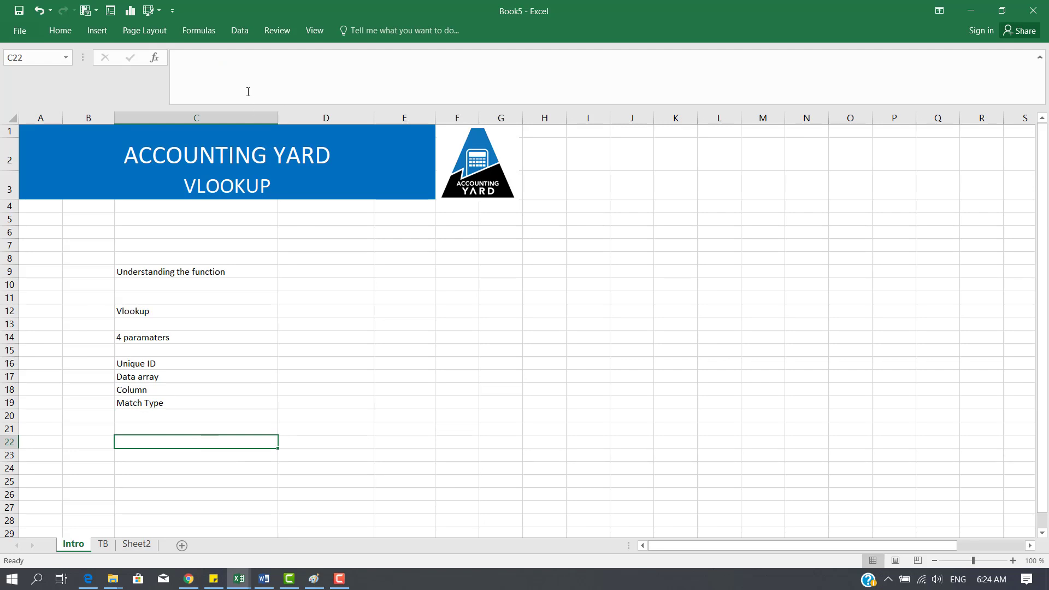
Add List data validation to C22 sourced from TB!$B$8:$B$71 and open its dropdown
click(246, 29)
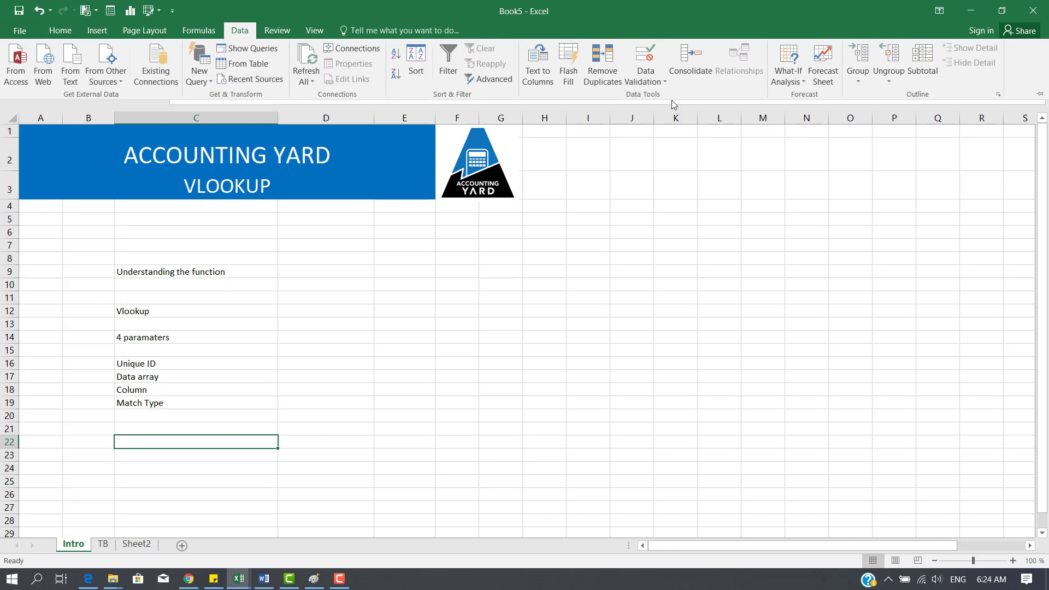
click(661, 82)
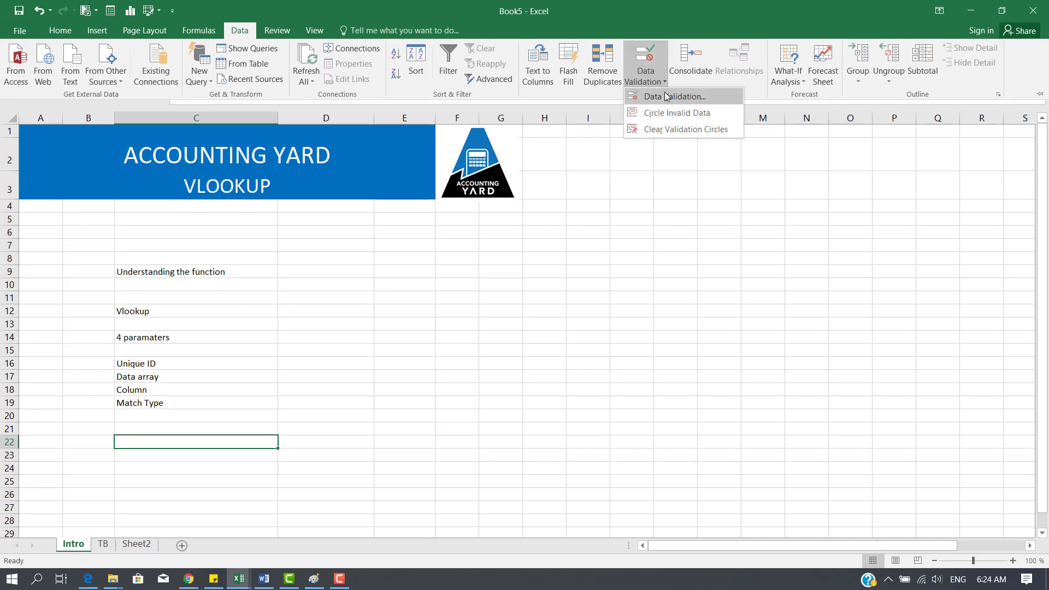
click(666, 97)
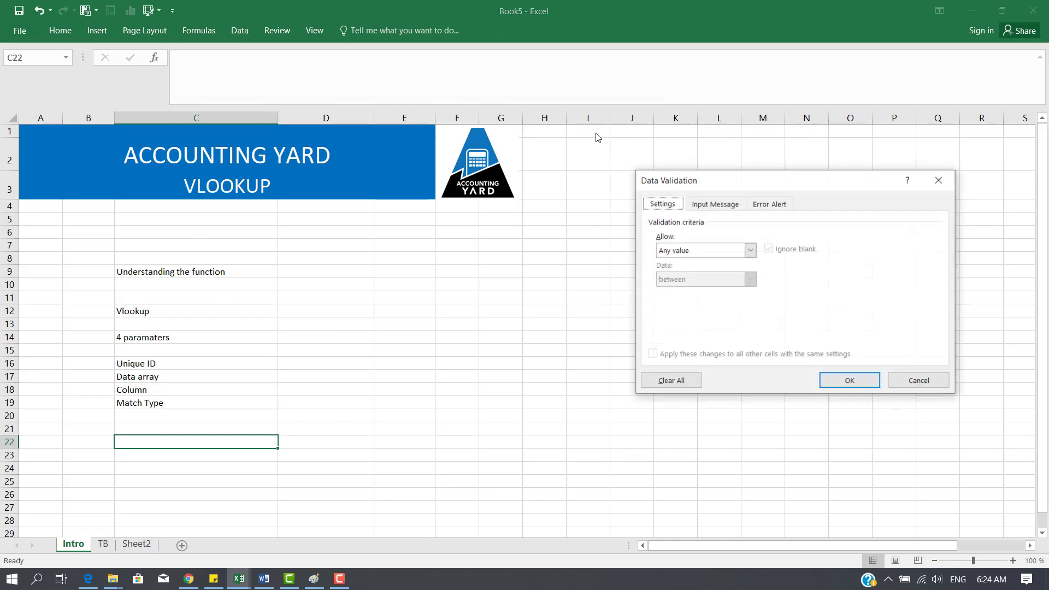
click(749, 250)
click(674, 292)
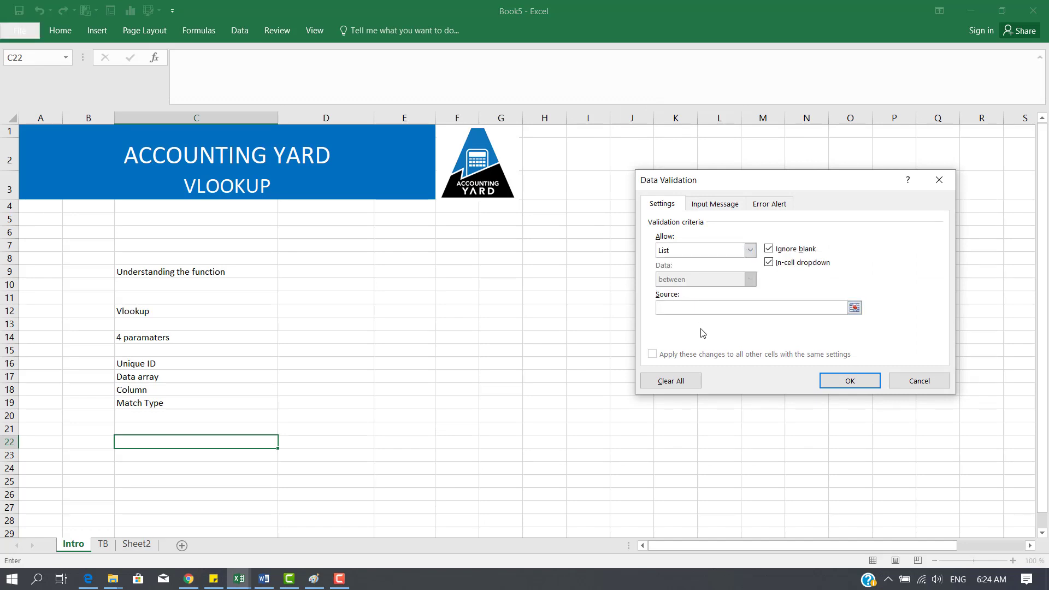
click(100, 546)
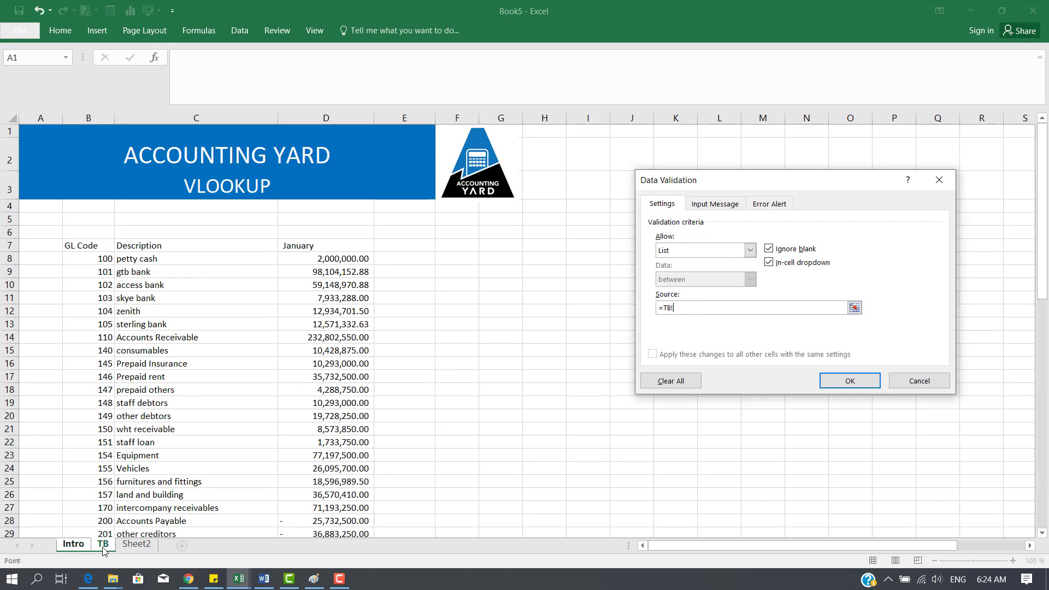
click(106, 257)
key(ctrl+shift+Down)
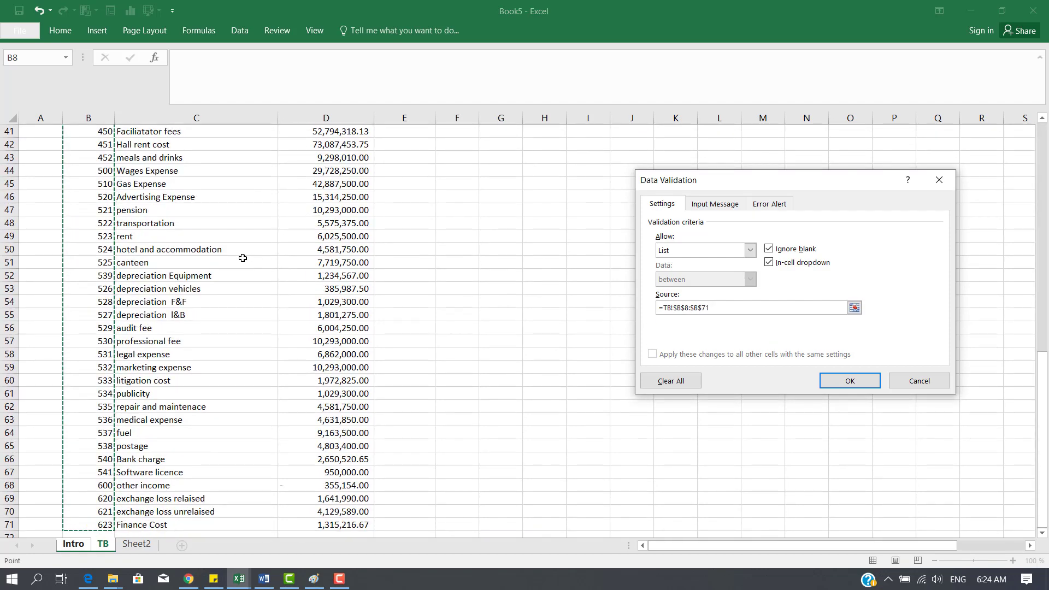
click(848, 382)
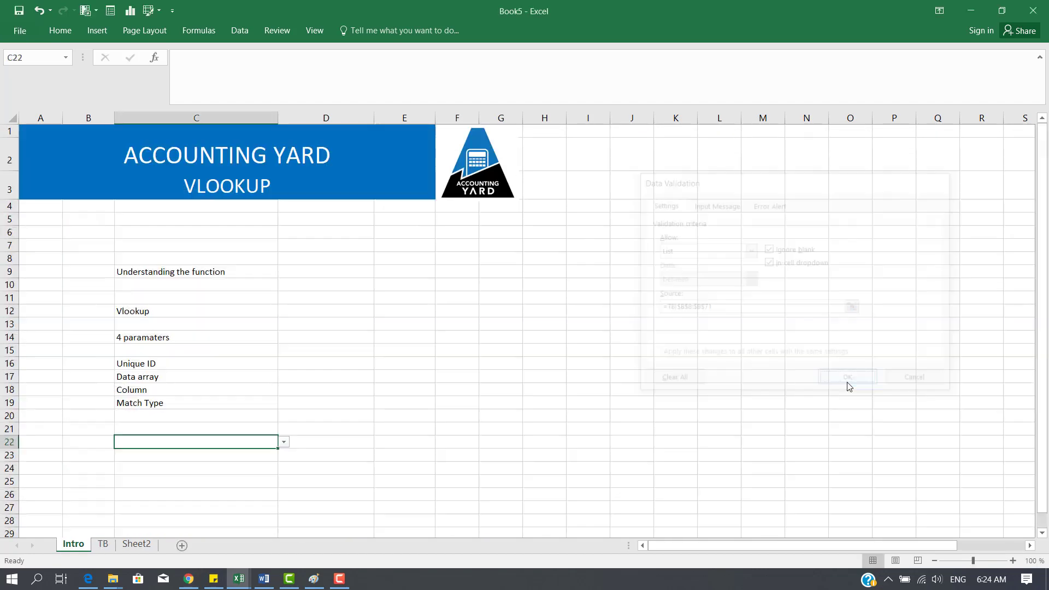
click(284, 440)
Try GL codes 101 and 104 from C22's dropdown, settling on 145
click(240, 453)
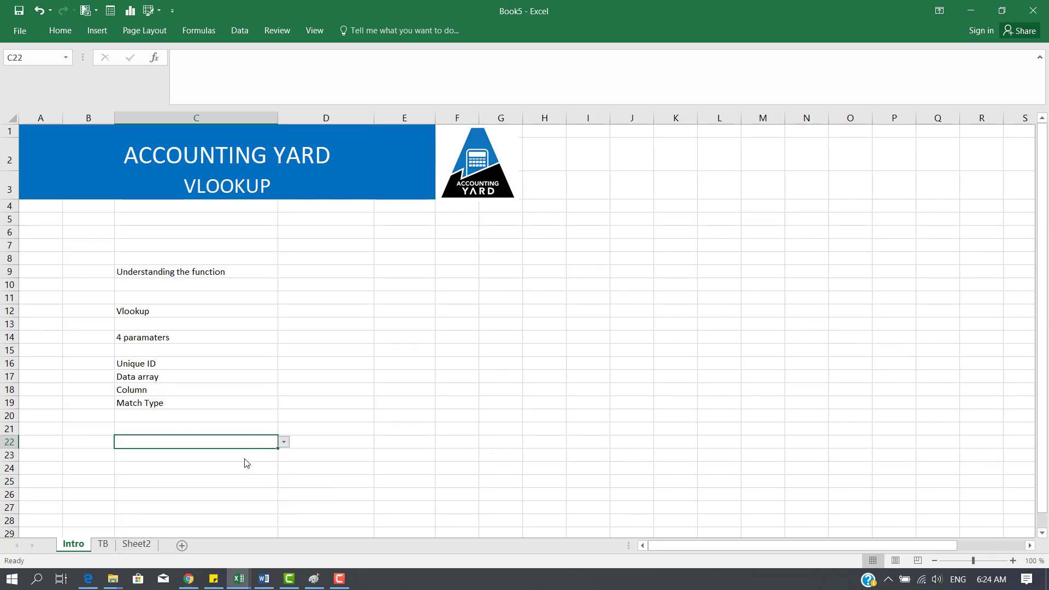
click(284, 442)
click(264, 481)
click(284, 442)
click(247, 490)
Start =VLOOKUP(C22, in D22
click(314, 440)
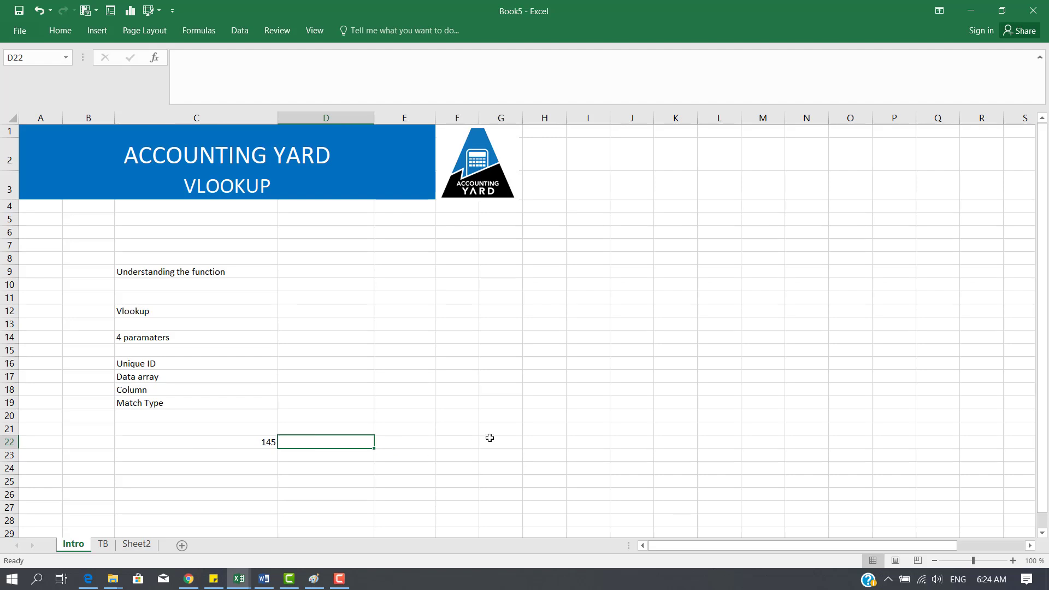
text(=VLOOKUP()
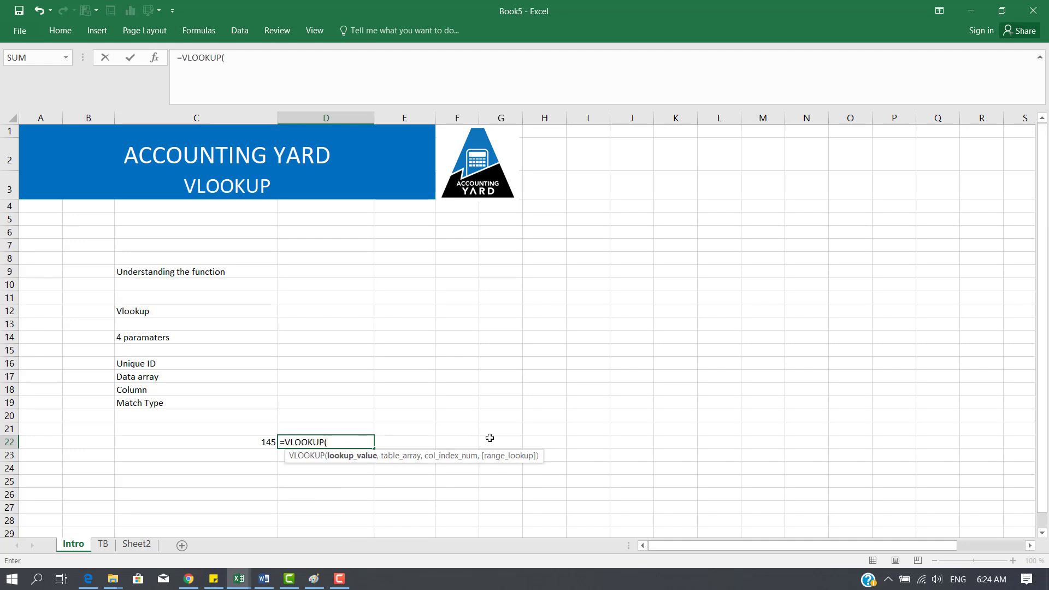
click(254, 441)
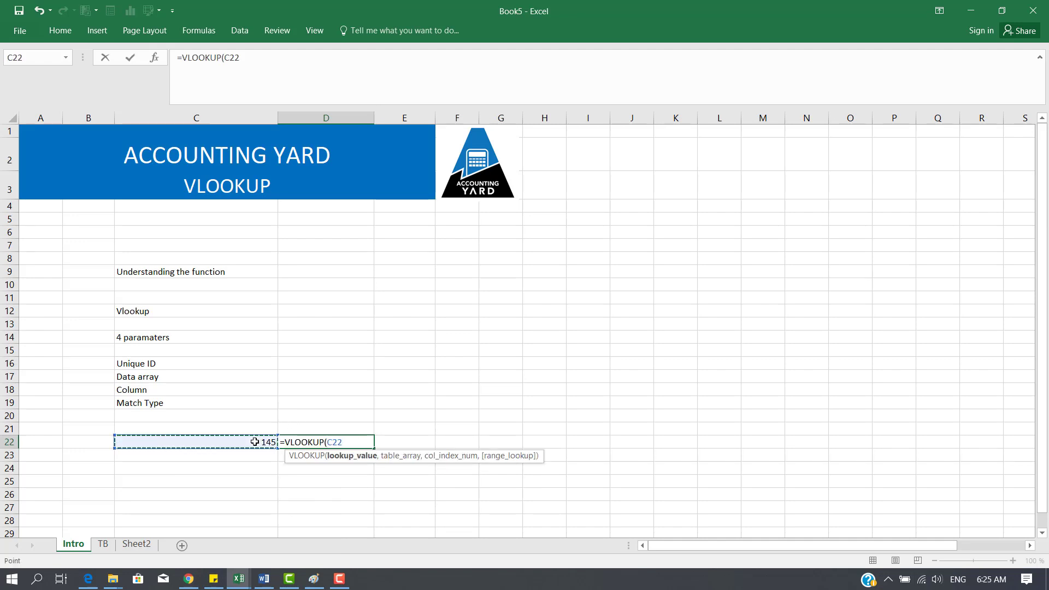
text(,)
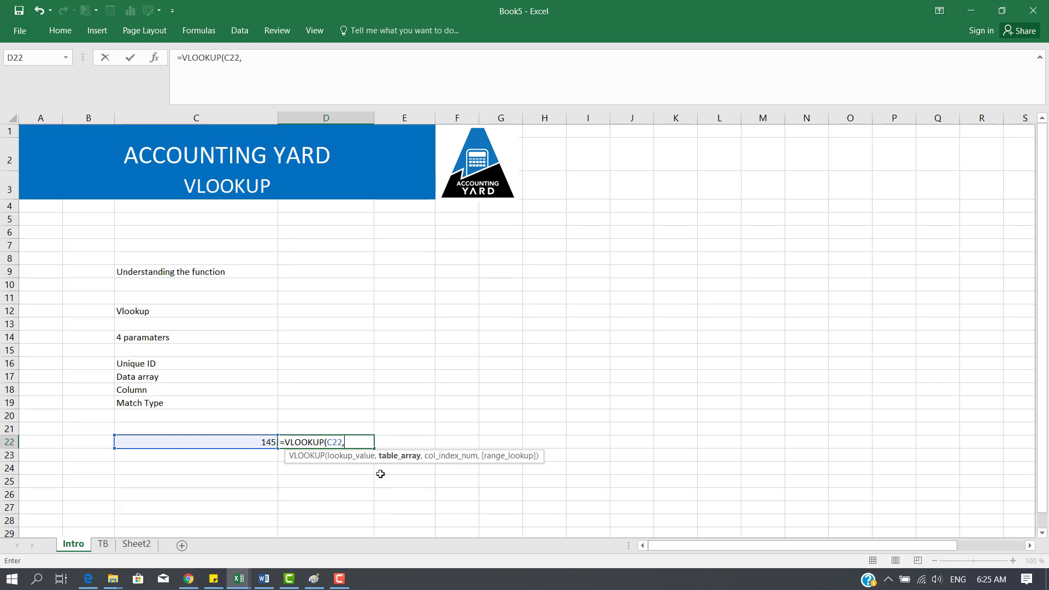
Select TB!B8:D71 as the lookup table and make the B8 reference absolute
click(103, 547)
click(155, 278)
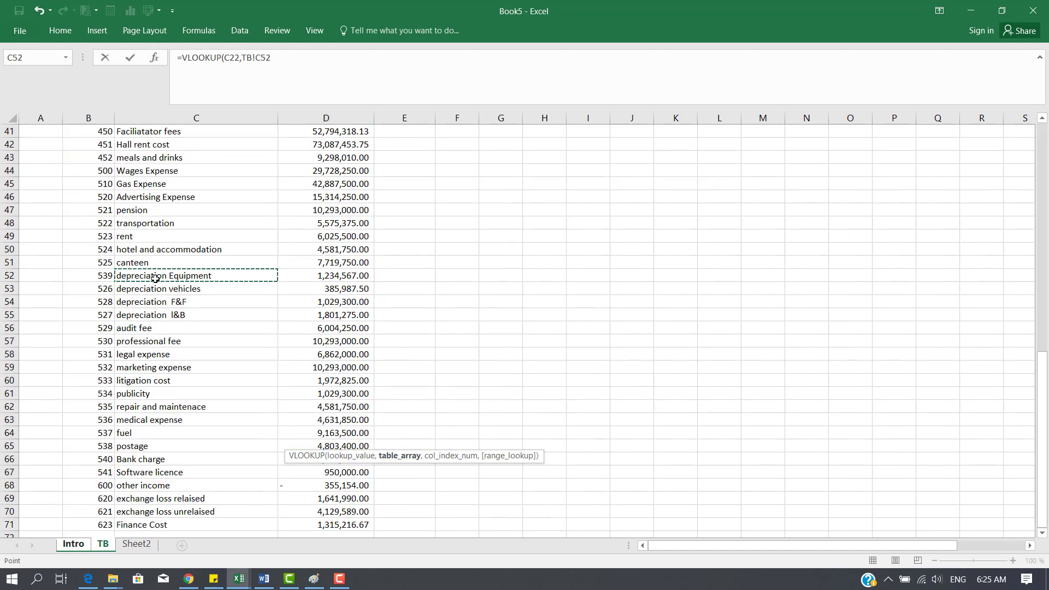
key(ctrl+Up)
key(Left)
key(Down)
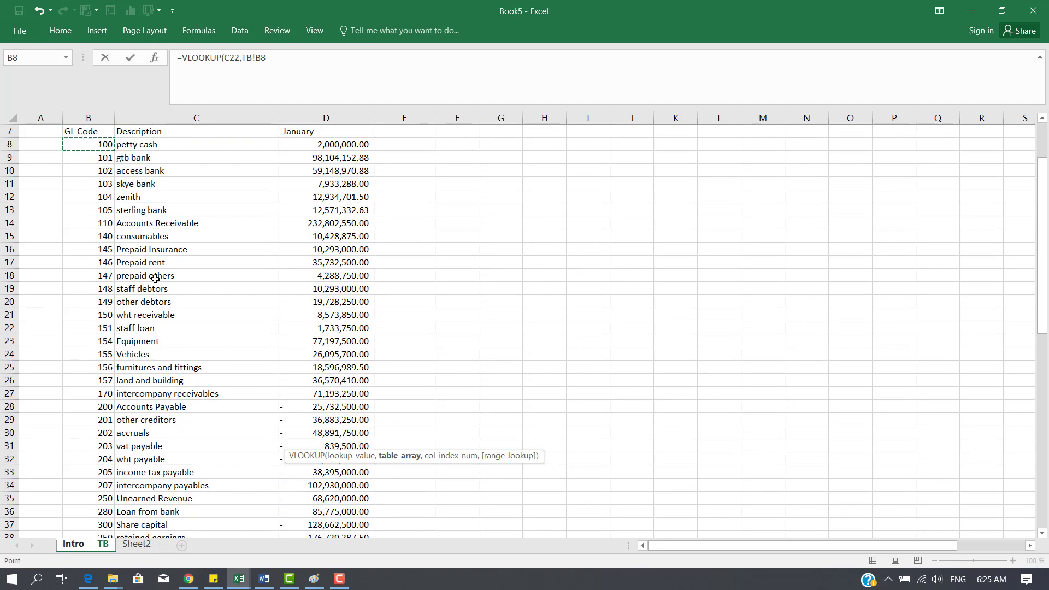
key(ctrl+shift+Right)
key(ctrl+shift+Down)
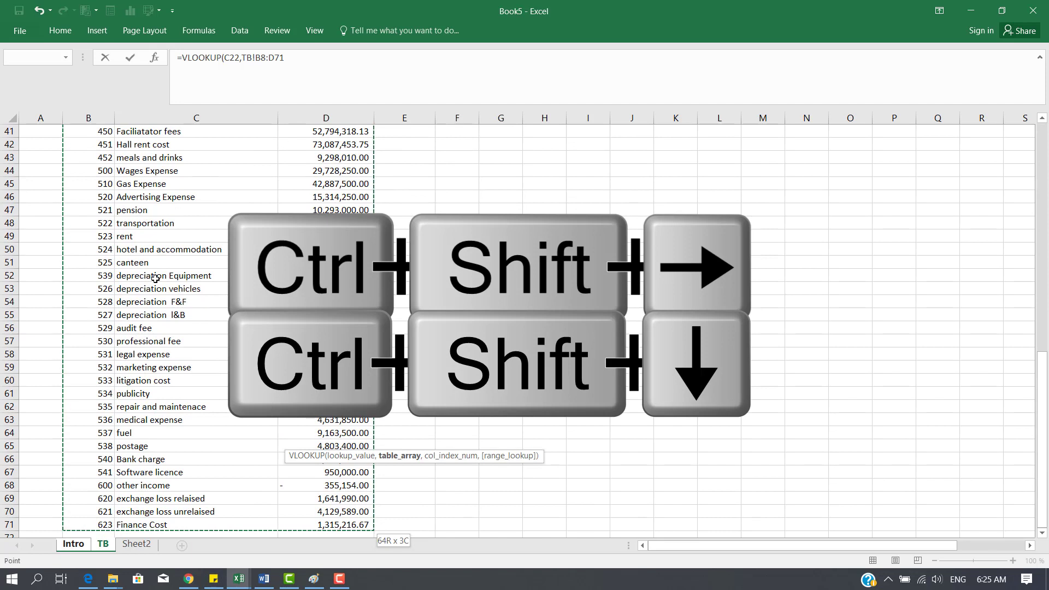
click(261, 58)
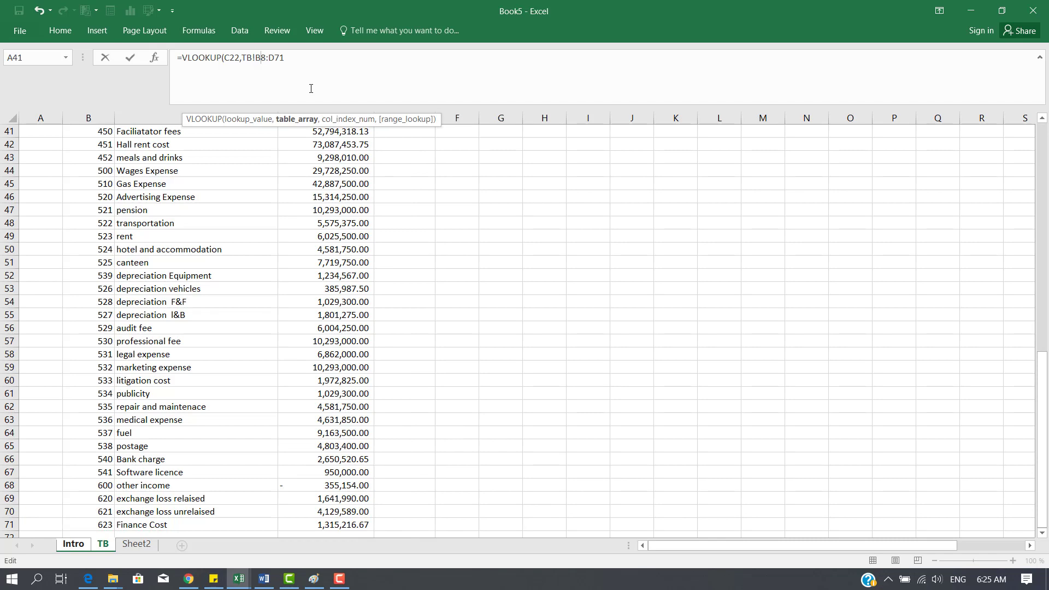
key(F4)
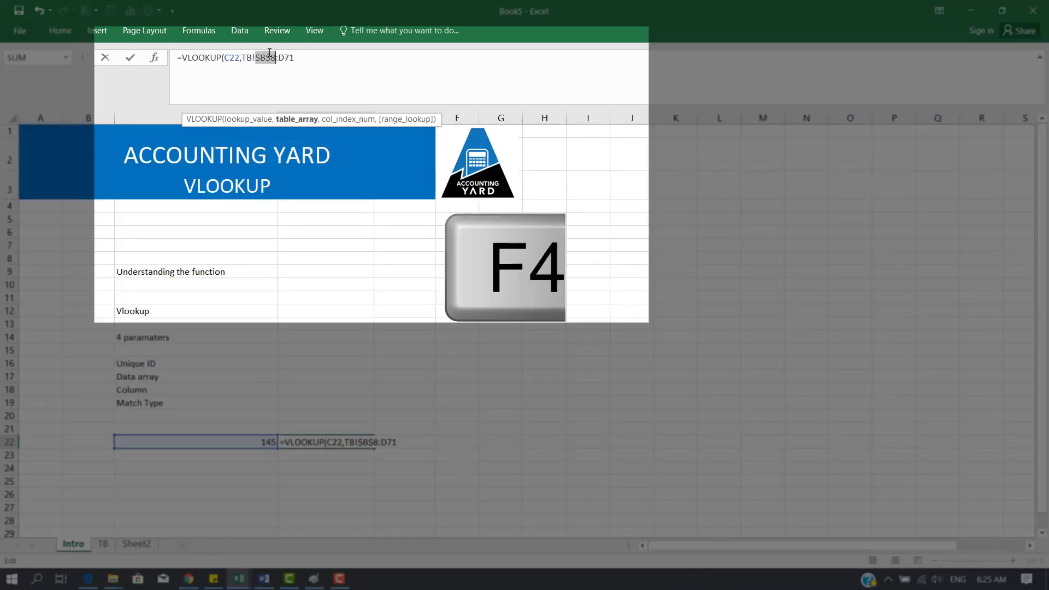
Complete D22 as =VLOOKUP(C22,TB!$B$8:$D$71,2,FALSE), returning Prepaid Insurance
click(289, 57)
key(F4)
click(315, 58)
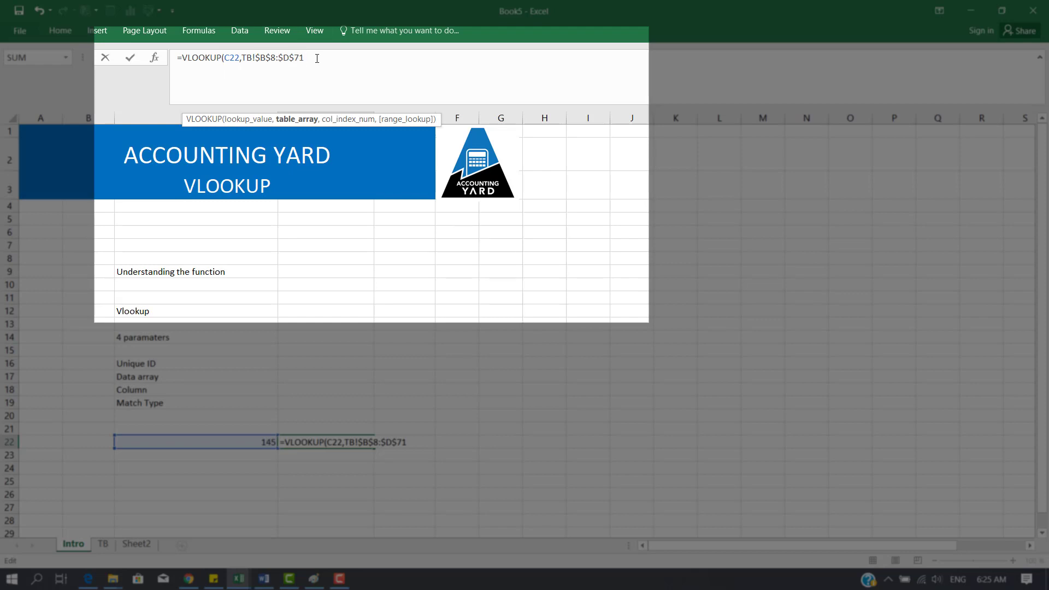
text(,)
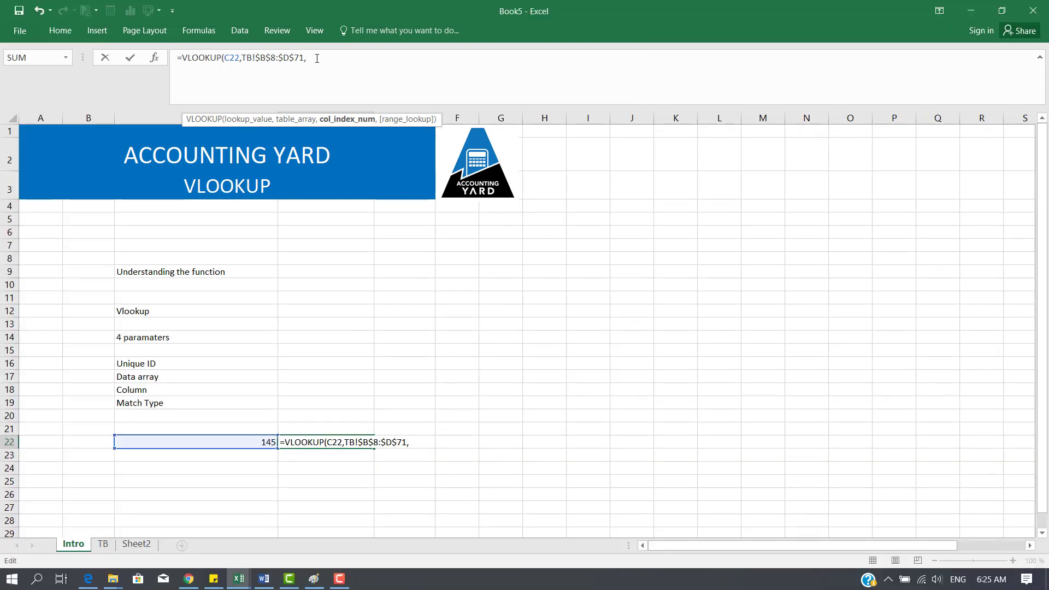
text(2,)
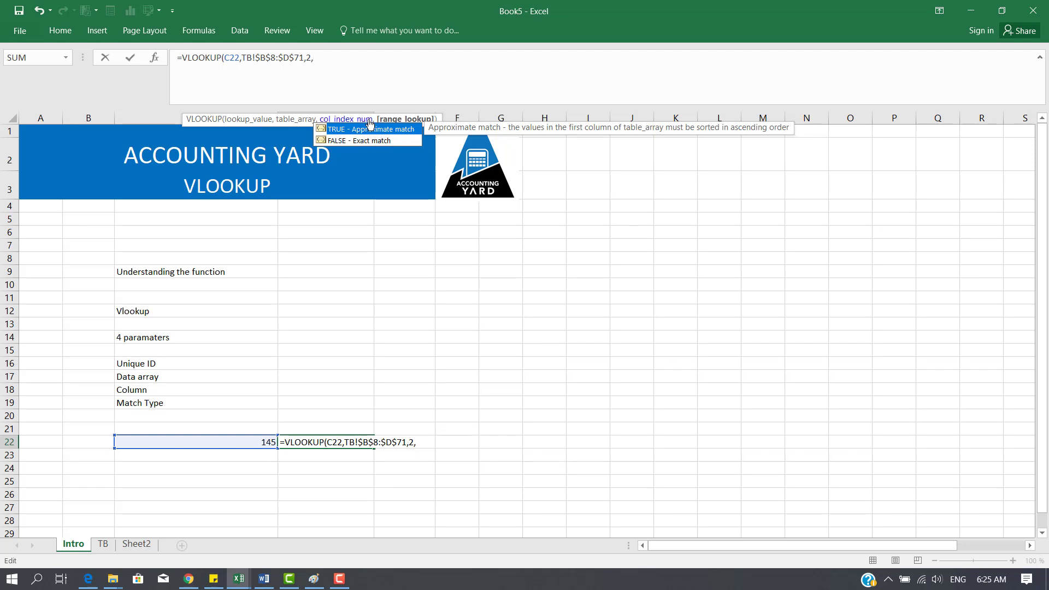
click(356, 142)
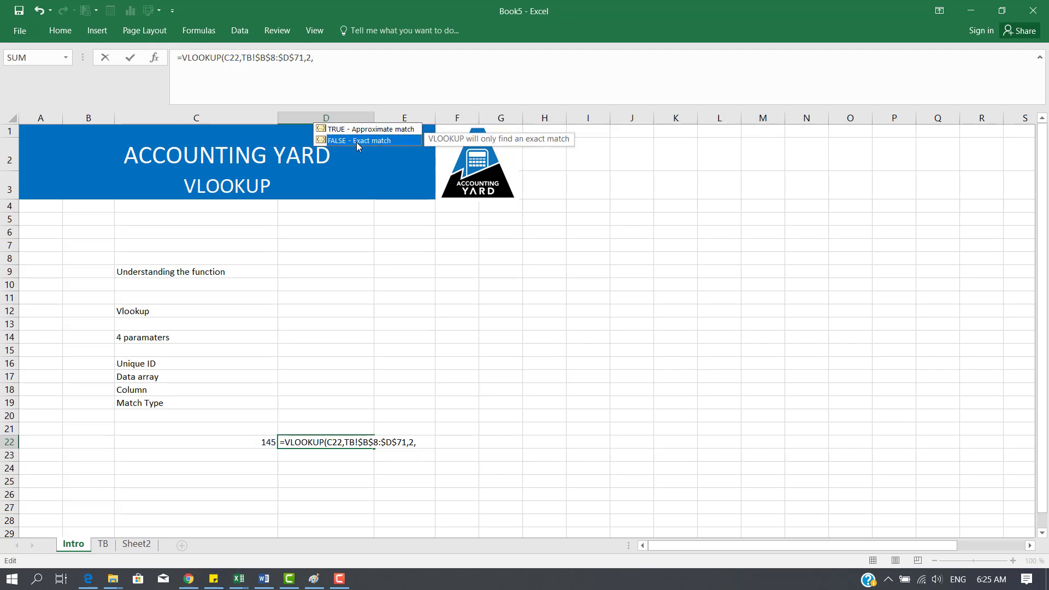
double_click(356, 141)
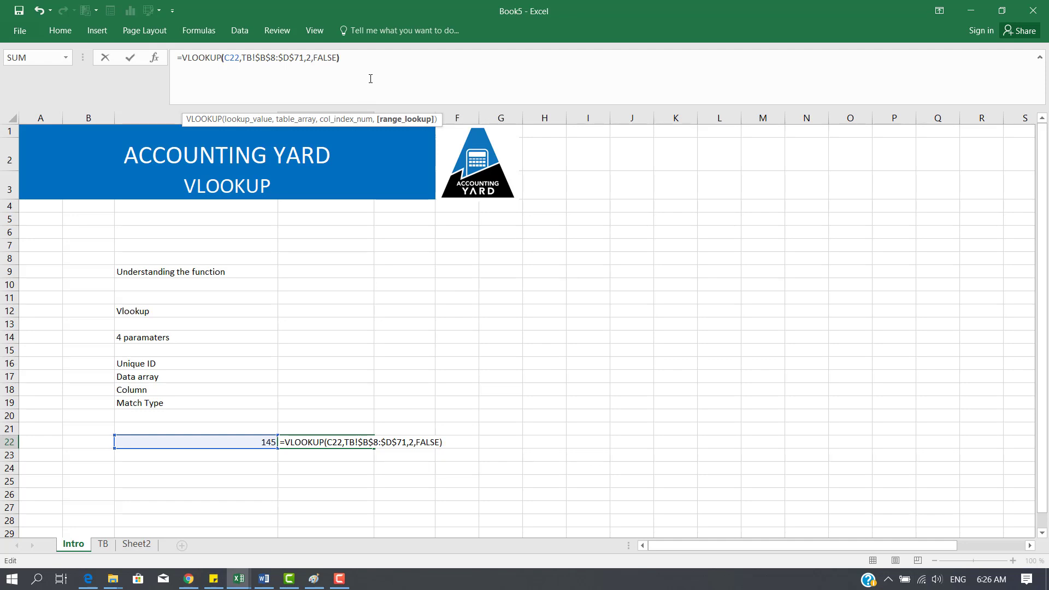
key(Return)
key(Up)
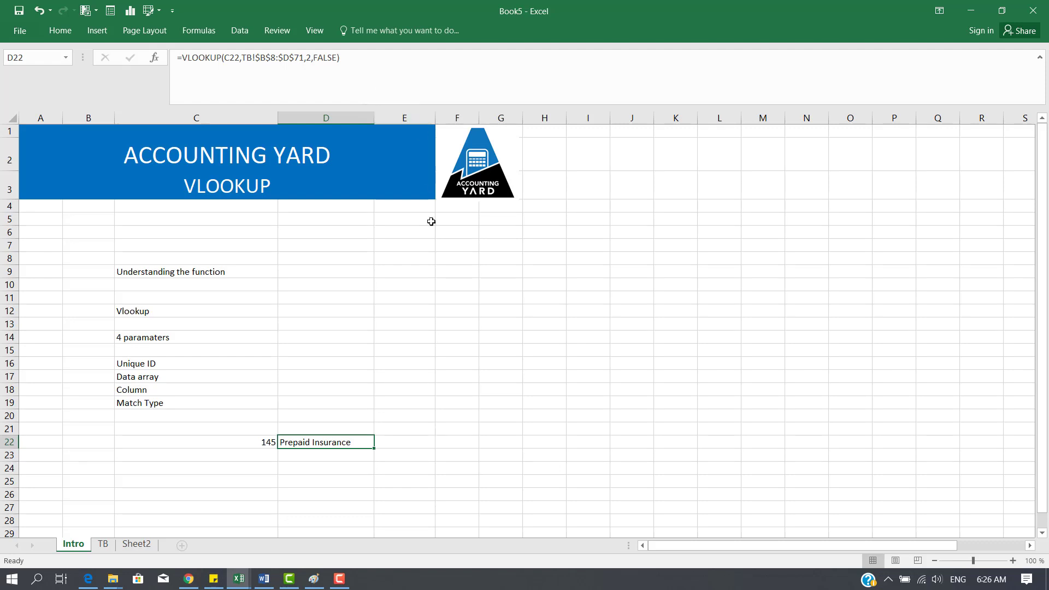
click(271, 444)
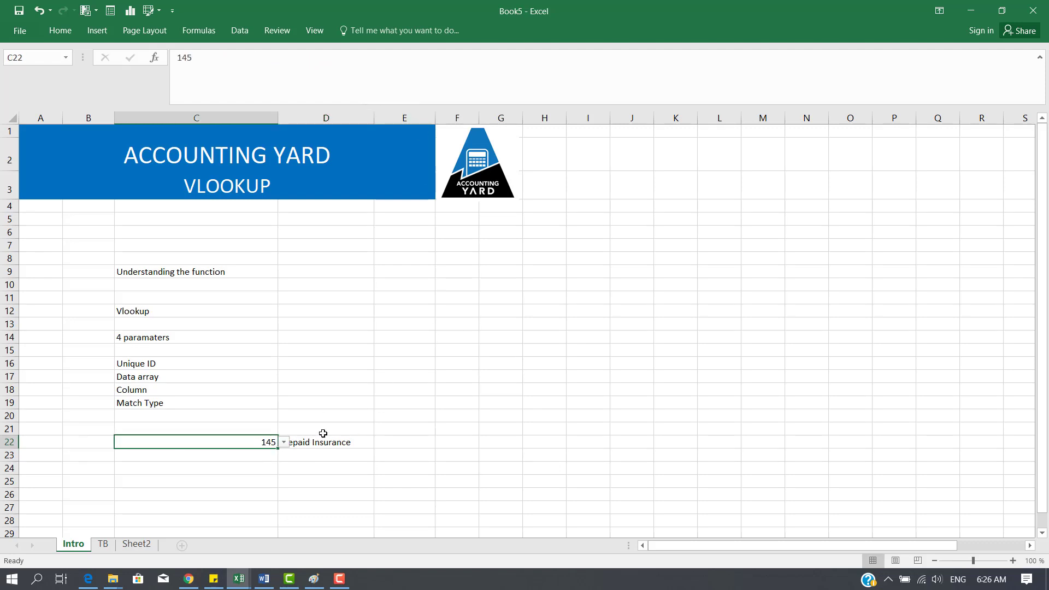
key(ctrl+c)
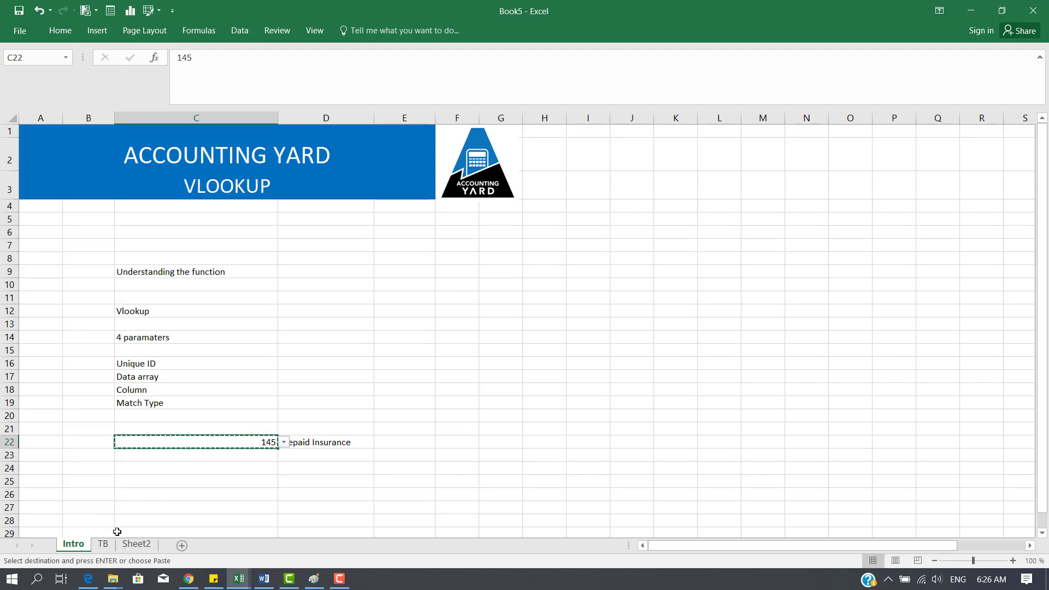
click(103, 544)
click(89, 116)
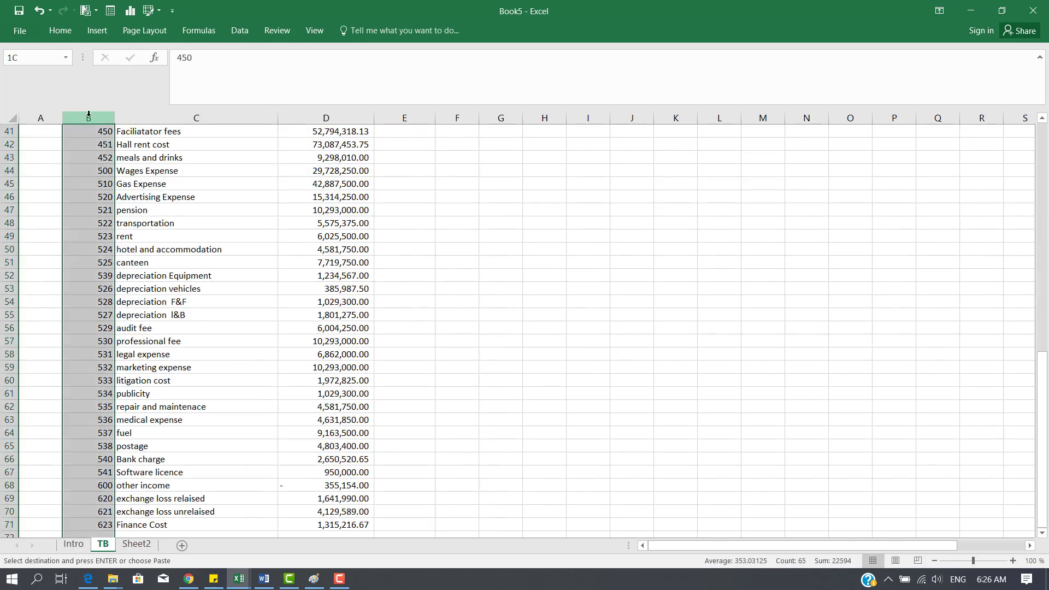
key(ctrl+f)
key(ctrl+v)
key(Return)
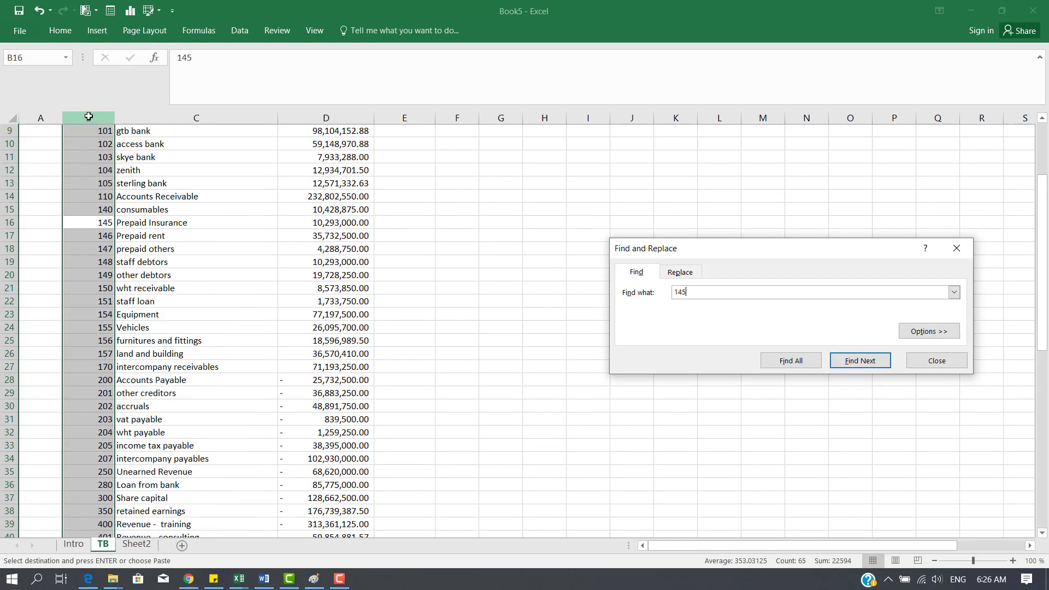
key(Escape)
key(Right)
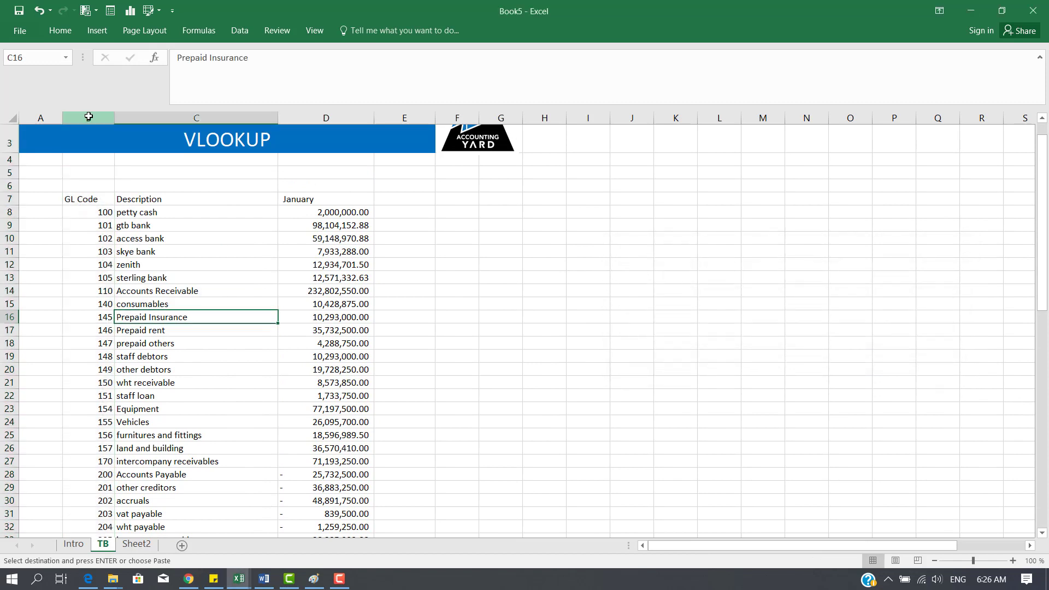
key(Right)
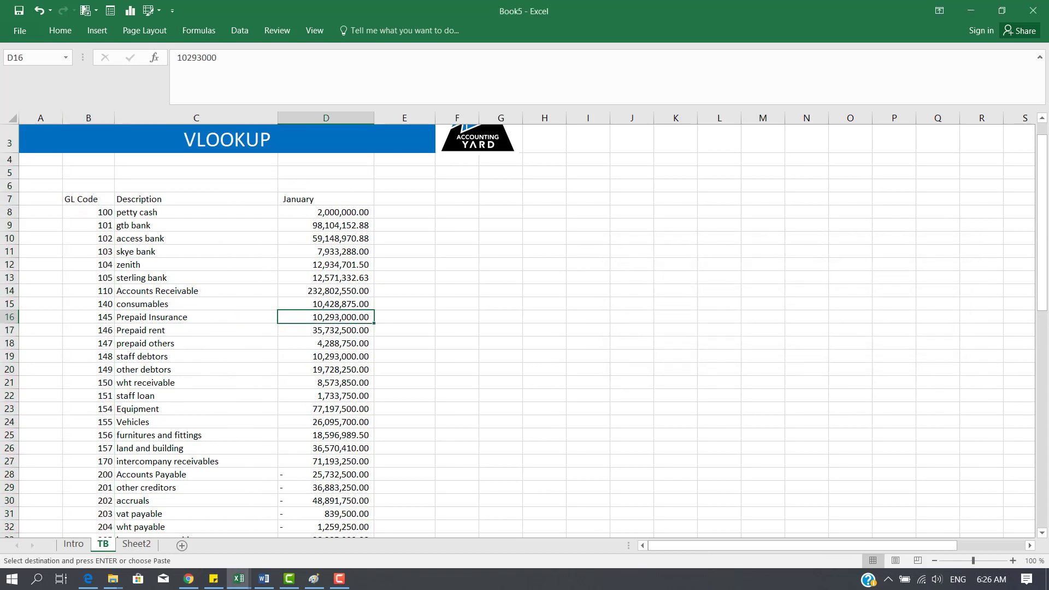
click(73, 544)
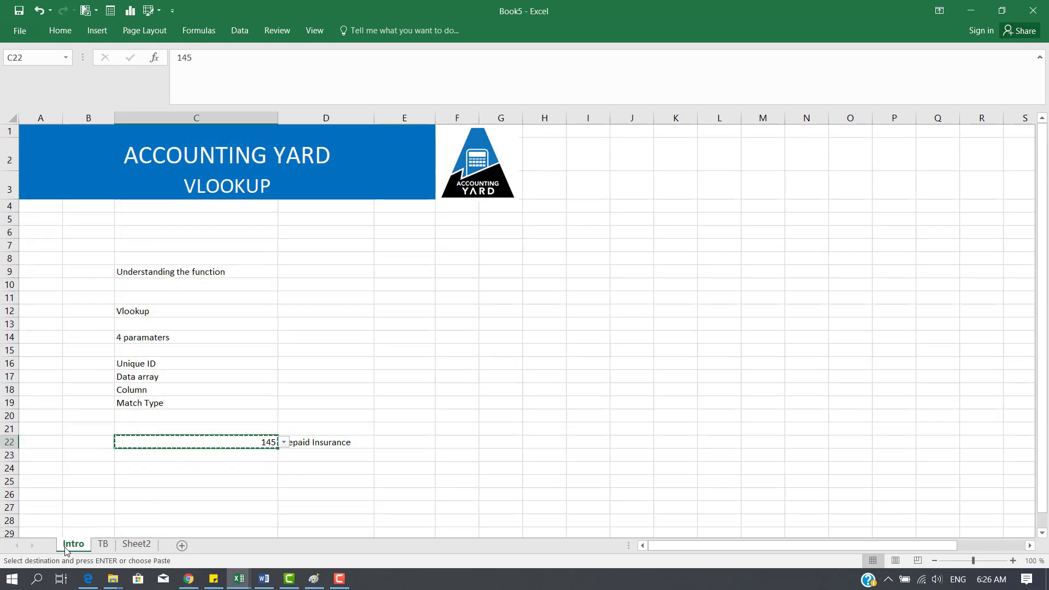
click(323, 443)
Copy D22's VLOOKUP formula and paste it into E22
drag(389, 65, 177, 58)
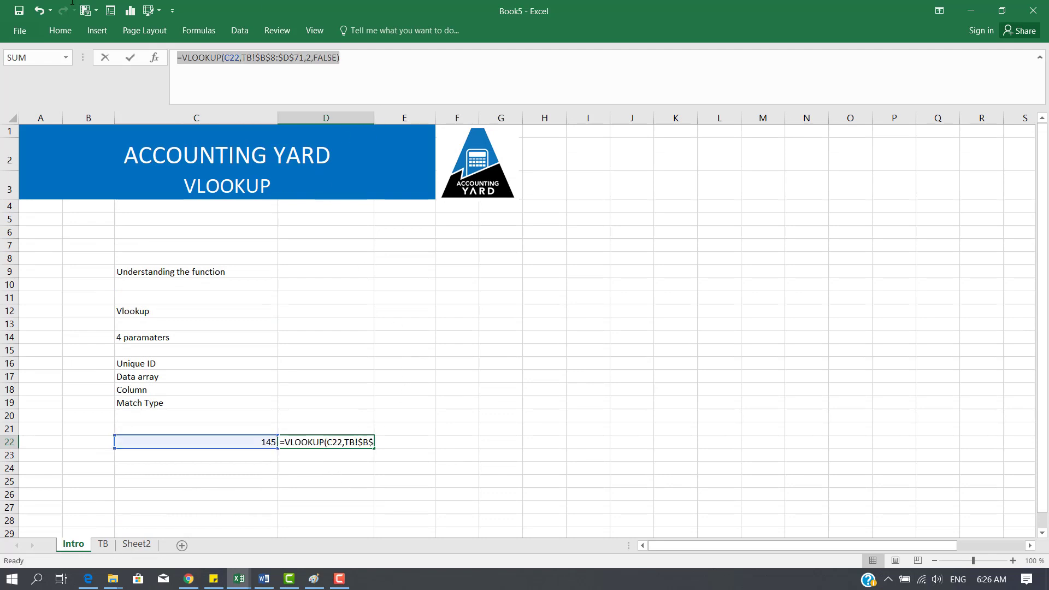
click(342, 443)
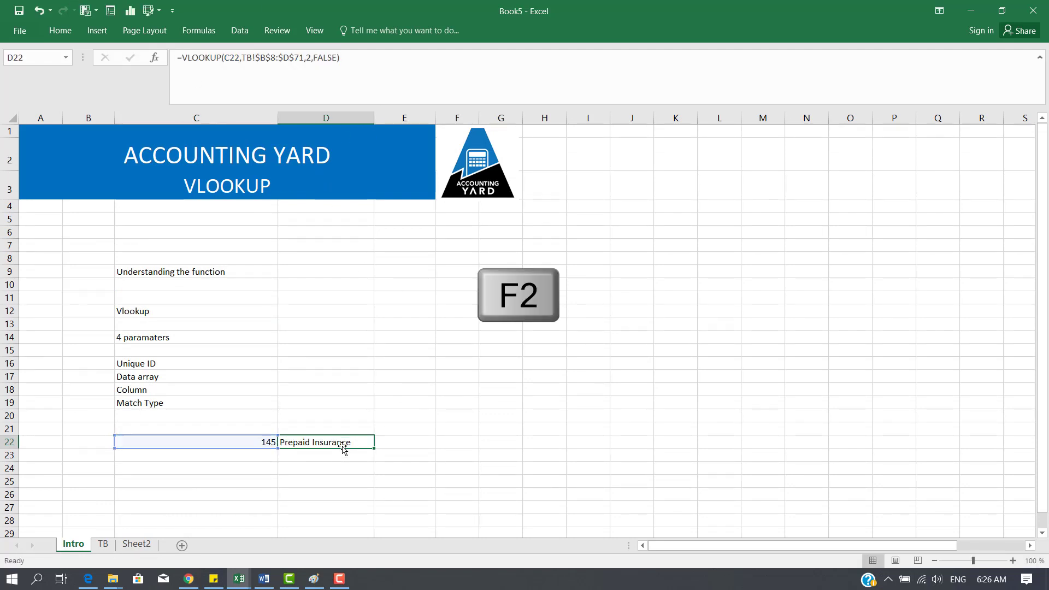
key(F2)
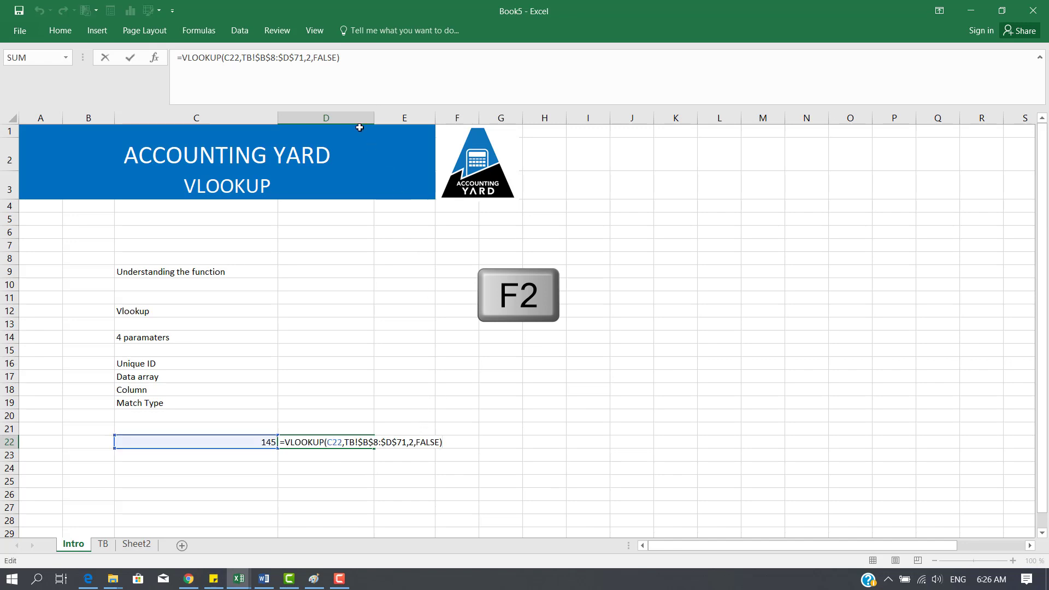
drag(368, 60, 155, 55)
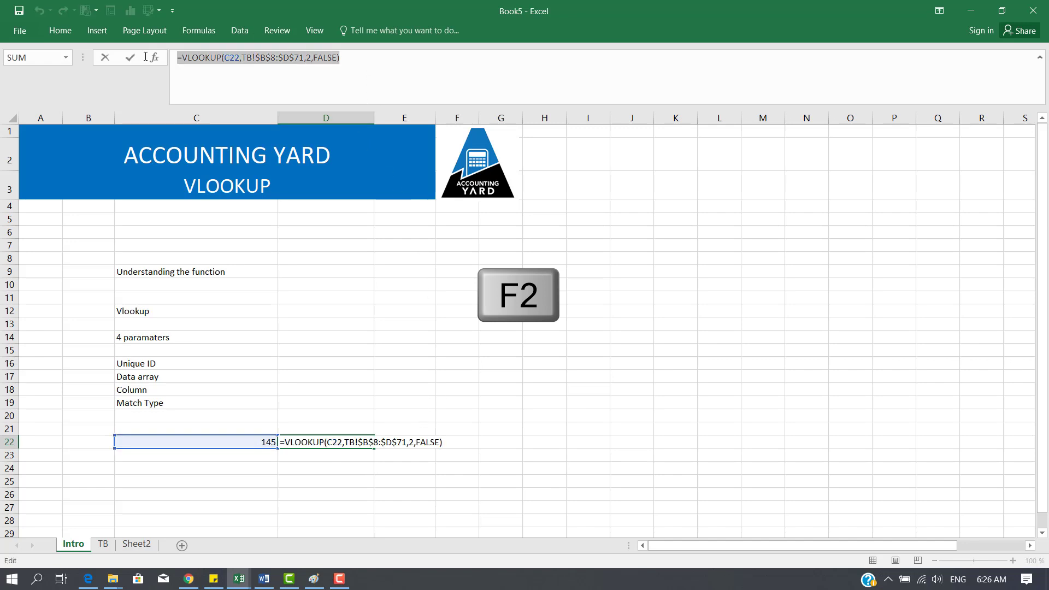
click(139, 57)
key(Right)
key(ctrl+v)
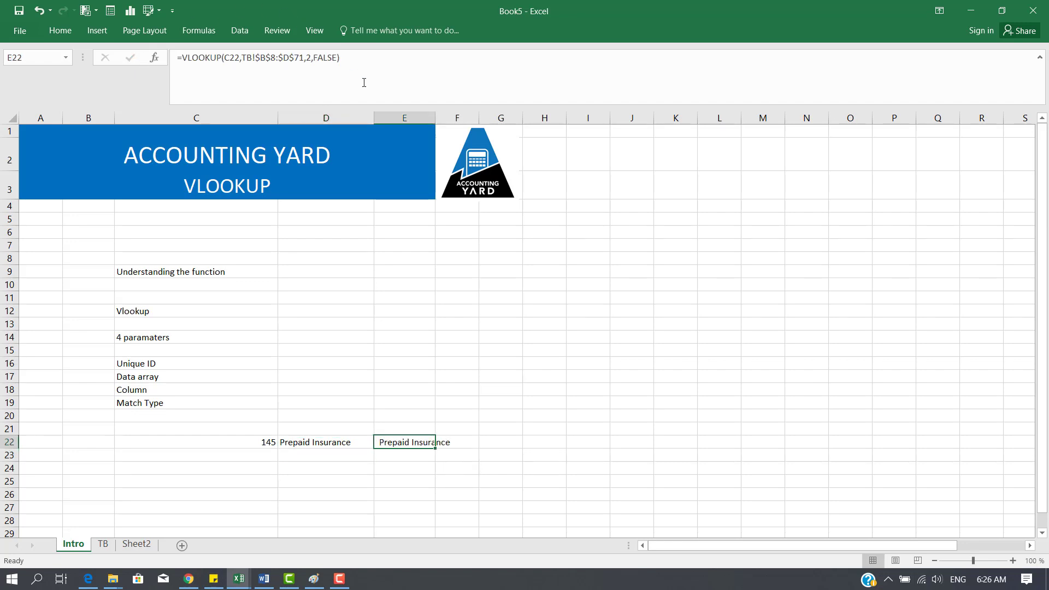
Change E22's column index to 3 to return 10,293,000.00, and autofit column E
key(F2)
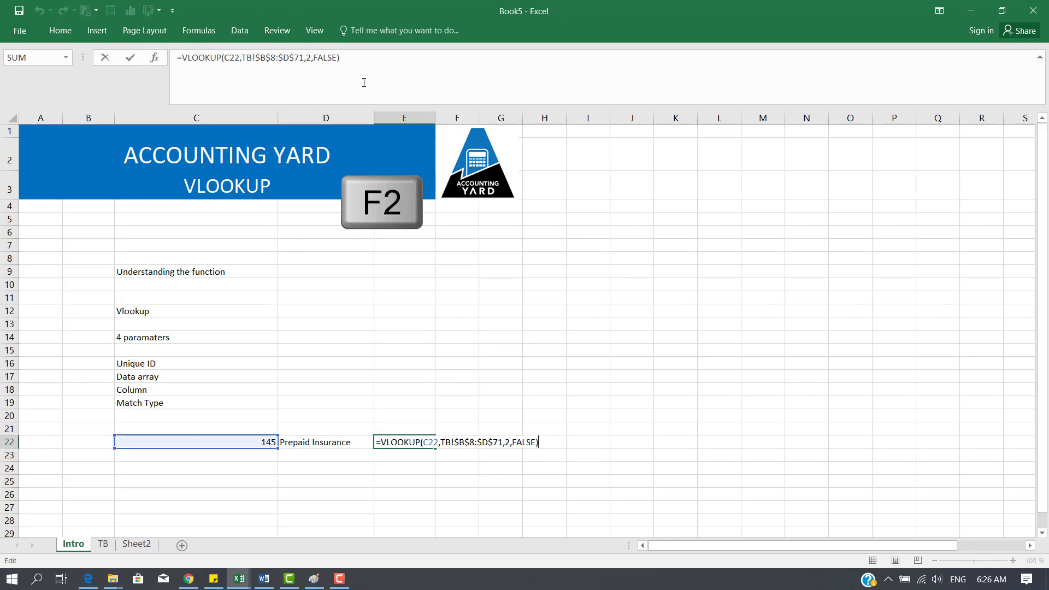
click(311, 59)
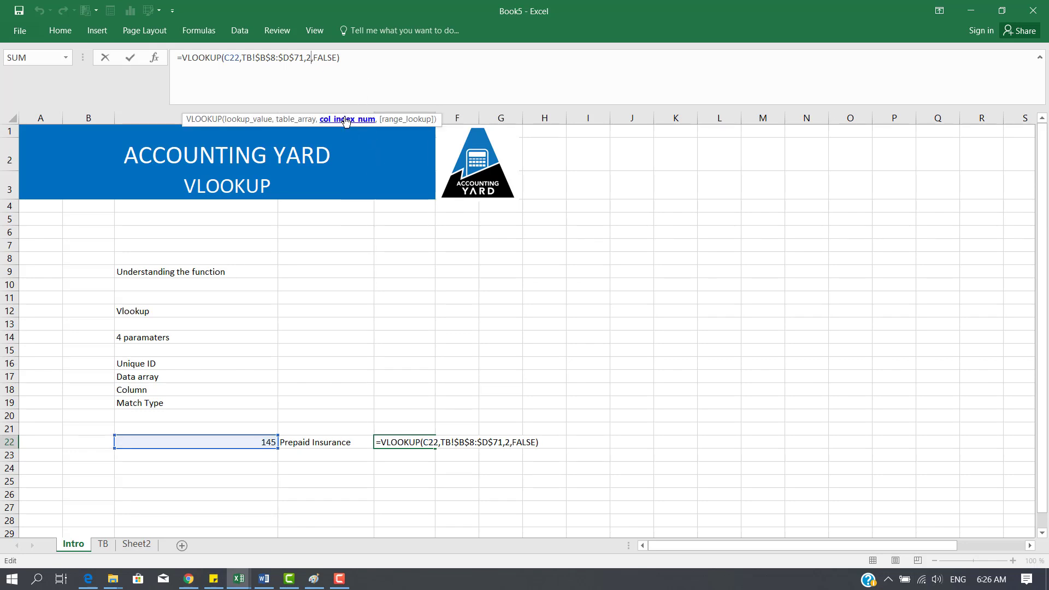
key(BackSpace)
text(3)
key(Return)
key(Up)
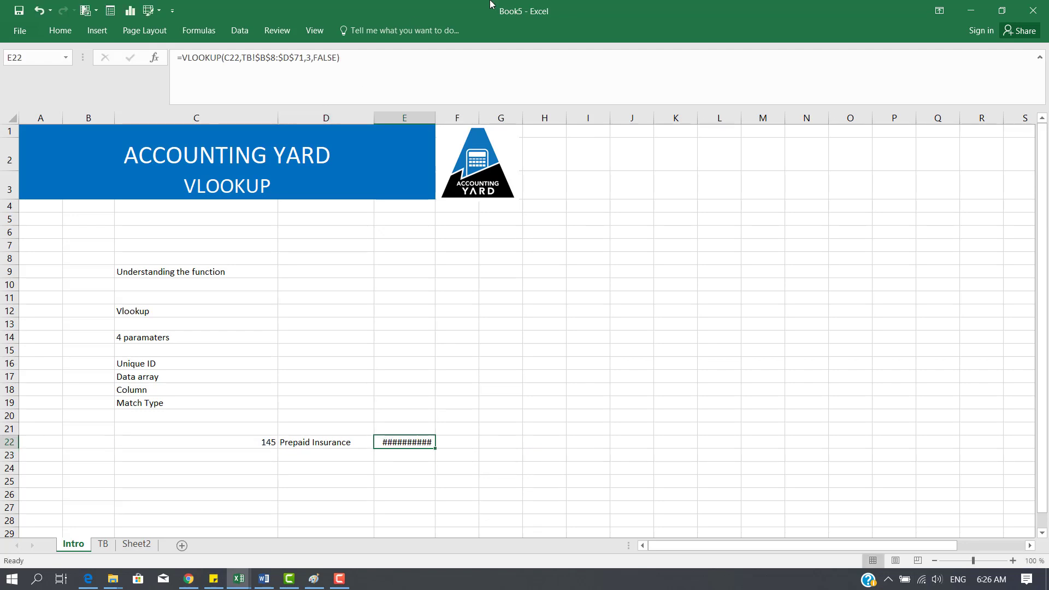
double_click(435, 118)
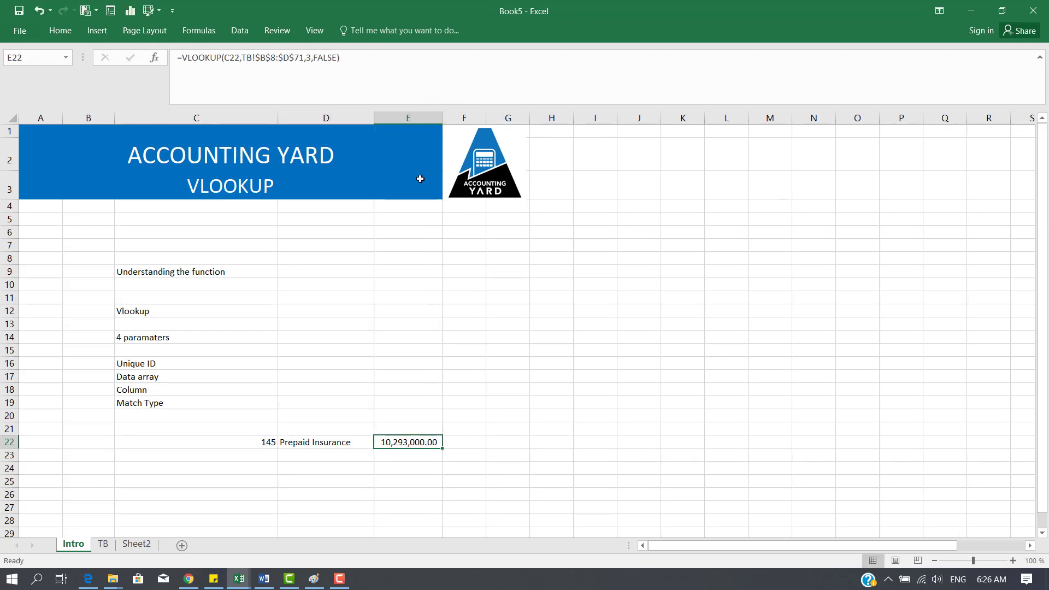
click(261, 441)
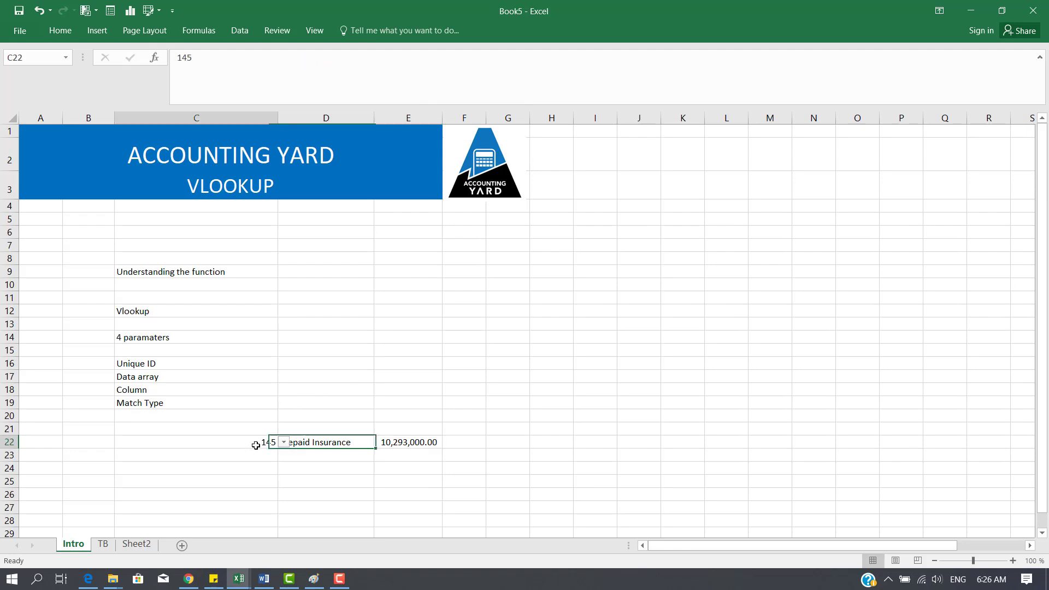
Switch C22 to GL code 151, then 200, yielding Accounts Payable and -25,732,500.00
click(283, 442)
click(253, 509)
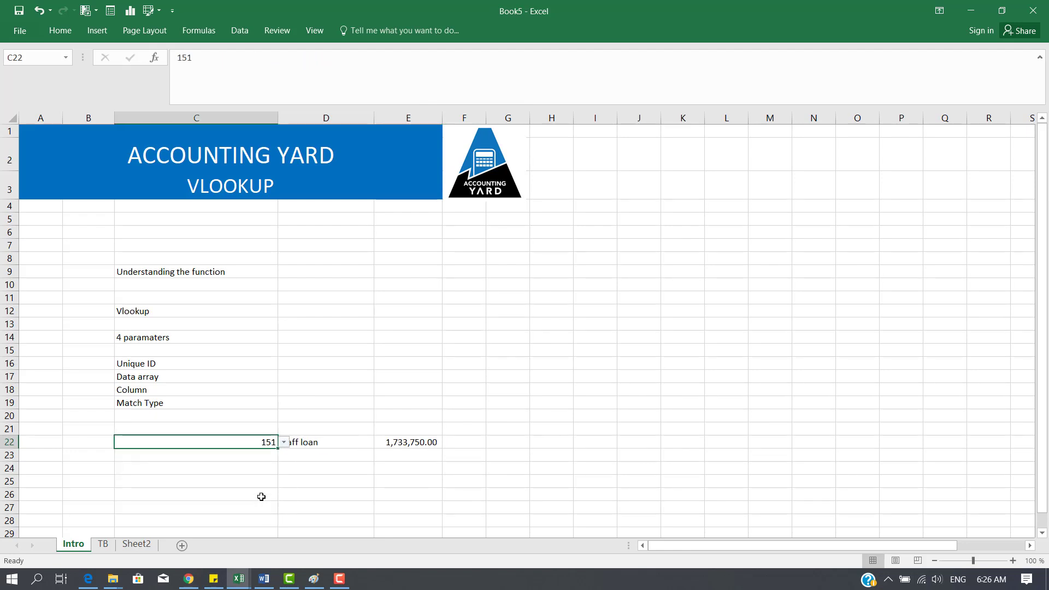
click(283, 442)
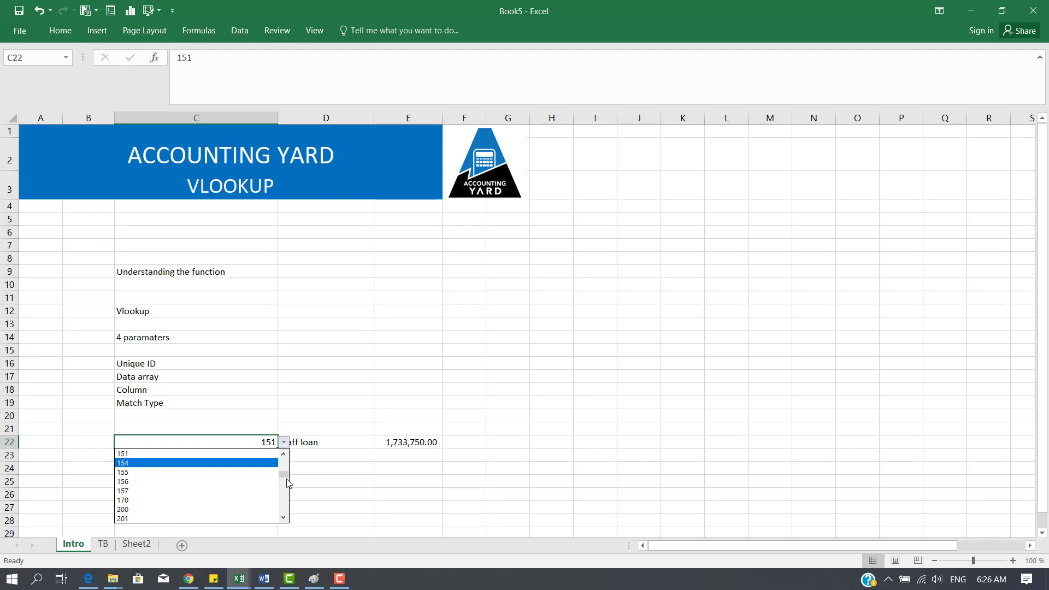
click(253, 509)
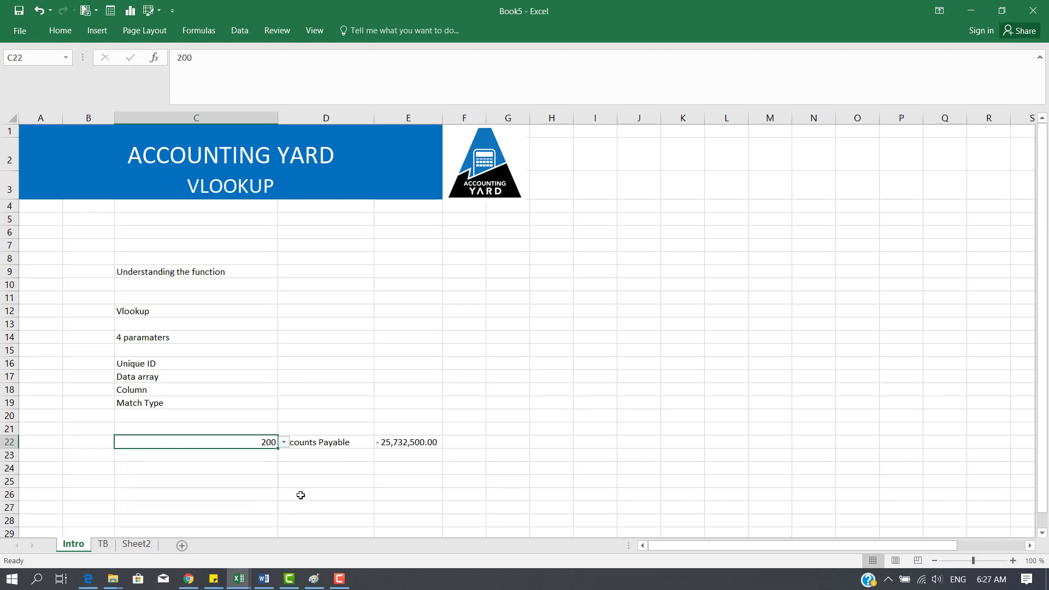